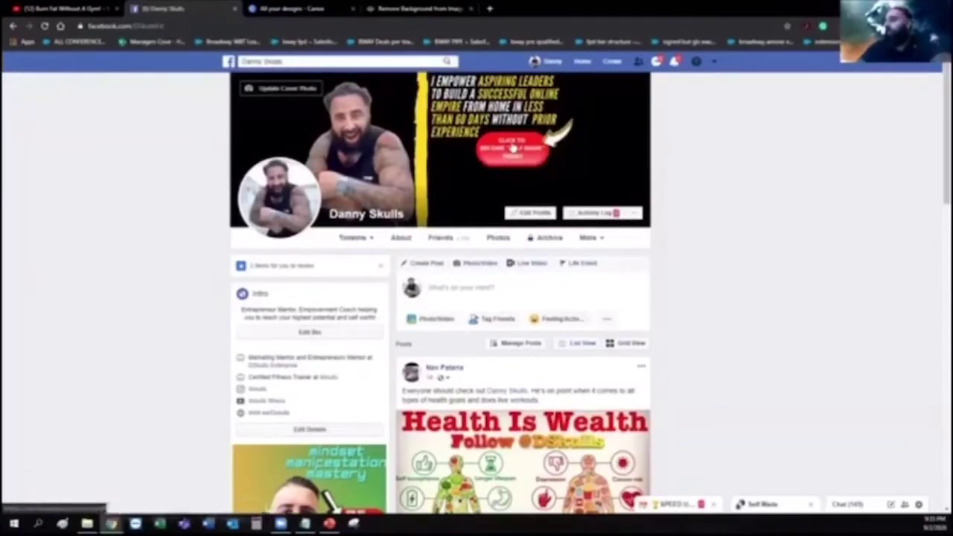
View the profile's cover photo, follow the group link in its description, and return to the profile
click(512, 148)
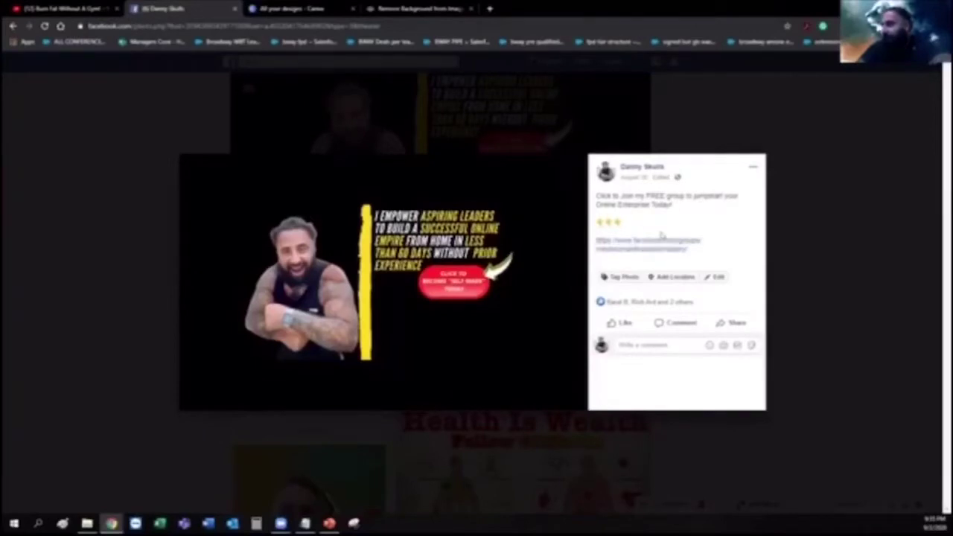
click(628, 251)
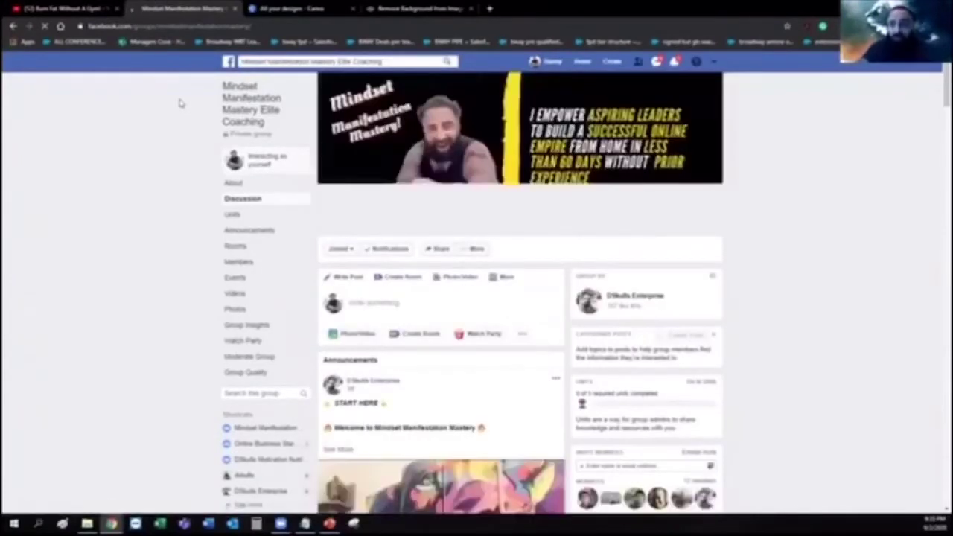
click(229, 63)
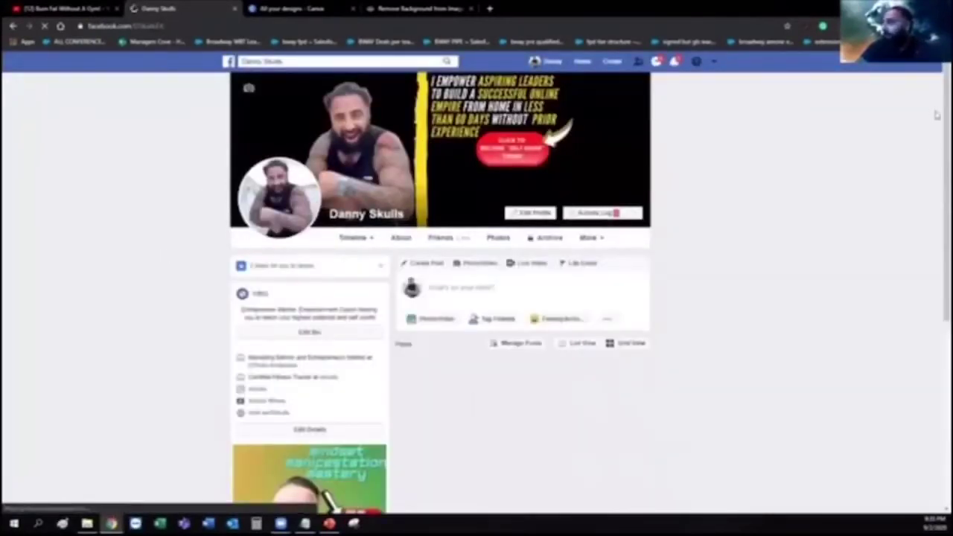
Examine the profile intro and view the featured "mindset manifestation mastery" image with its description and link
scroll(937, 121, down, 2)
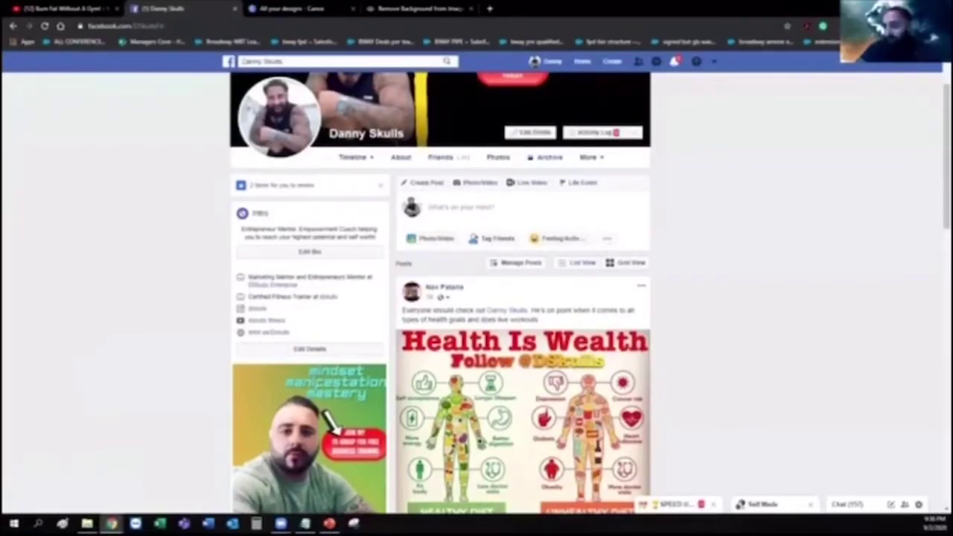
mouse_move(277, 290)
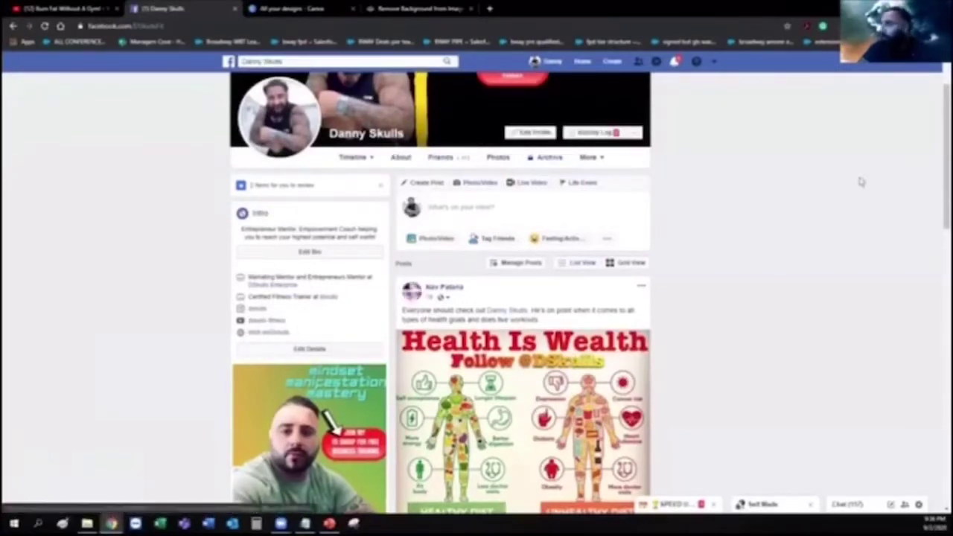
scroll(626, 167, down, 1)
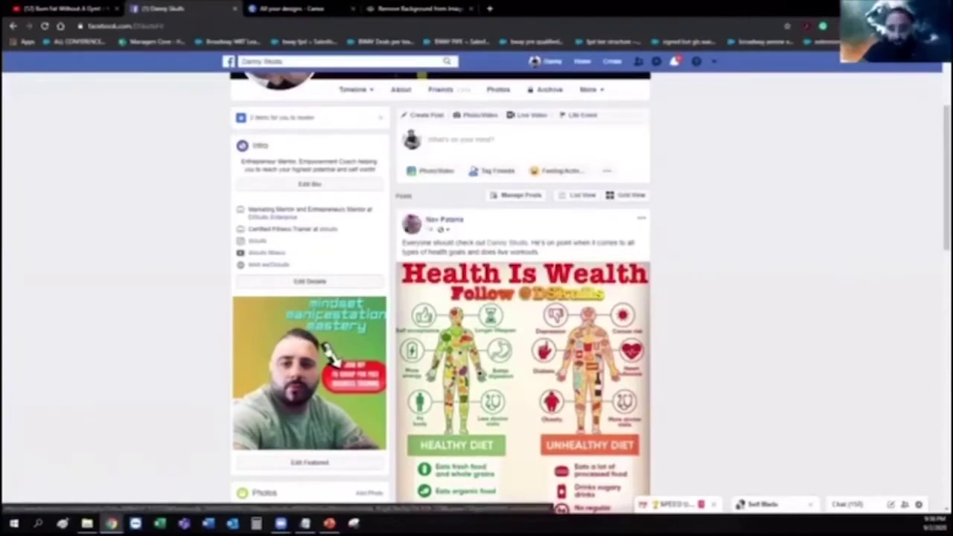
click(298, 355)
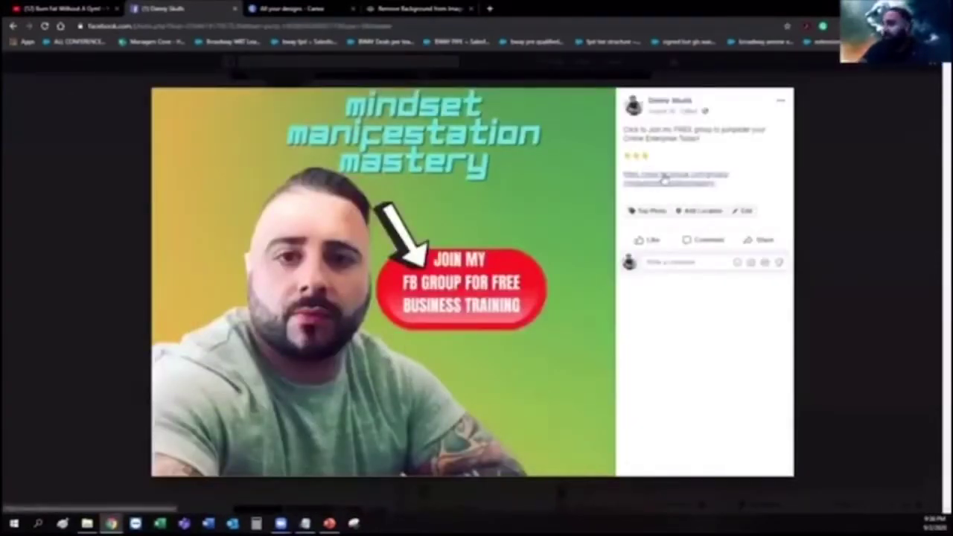
click(865, 152)
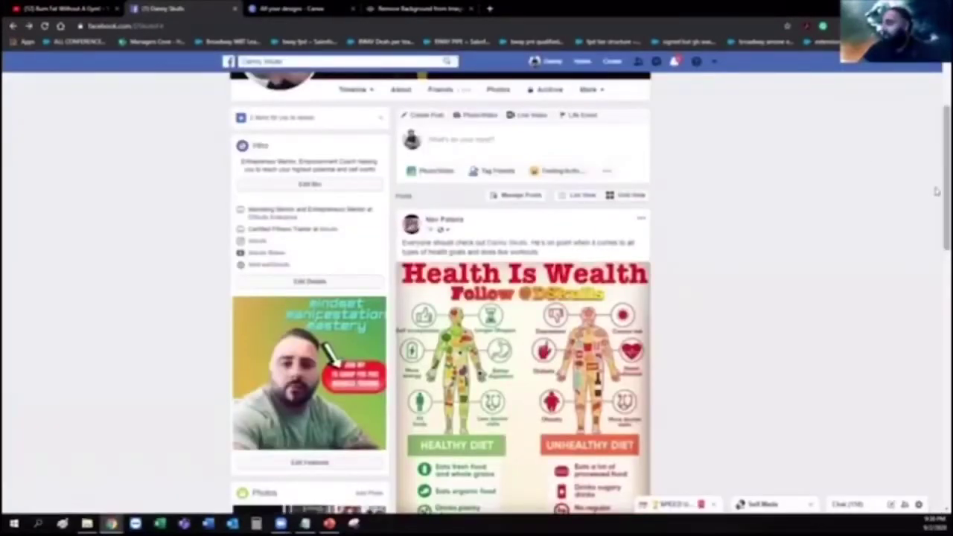
scroll(937, 190, up, 2)
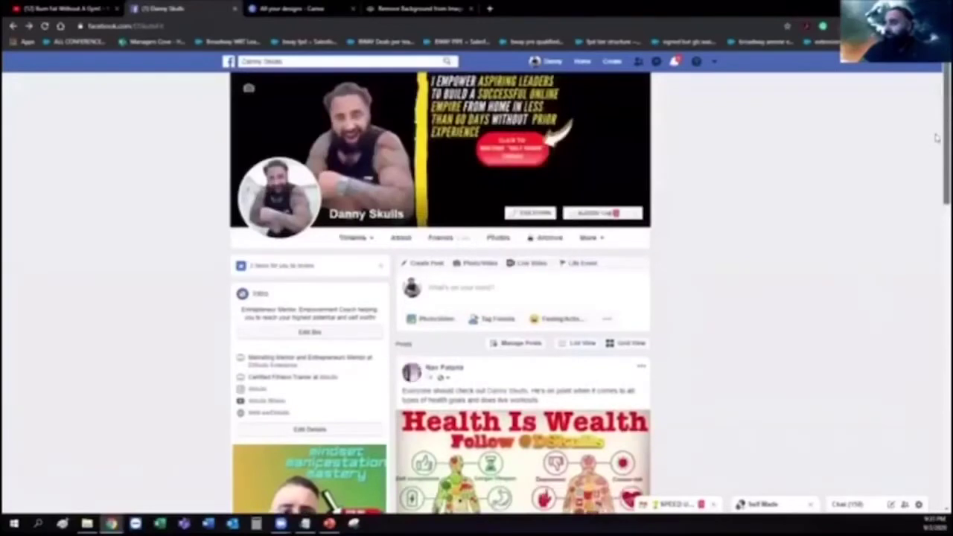
scroll(937, 180, down, 1)
scroll(932, 201, down, 2)
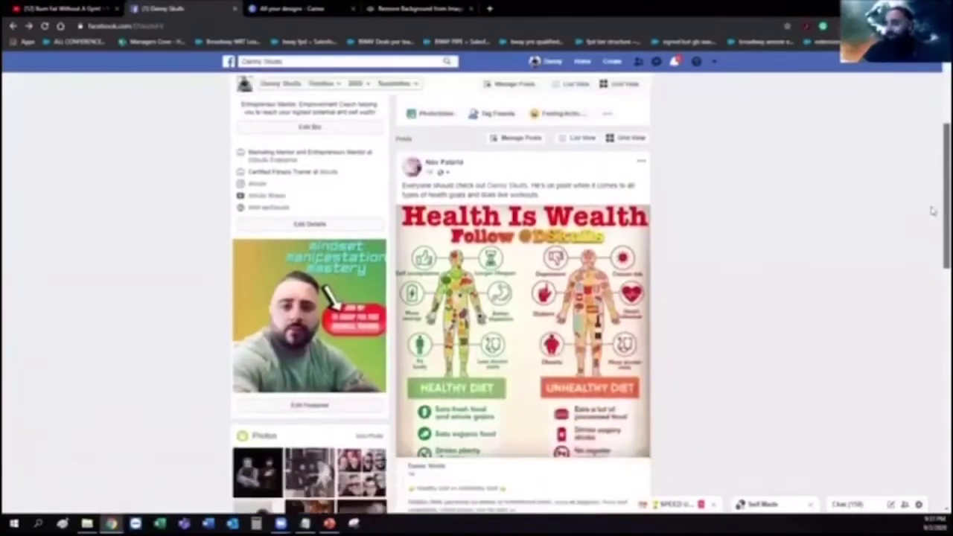
scroll(935, 201, up, 1)
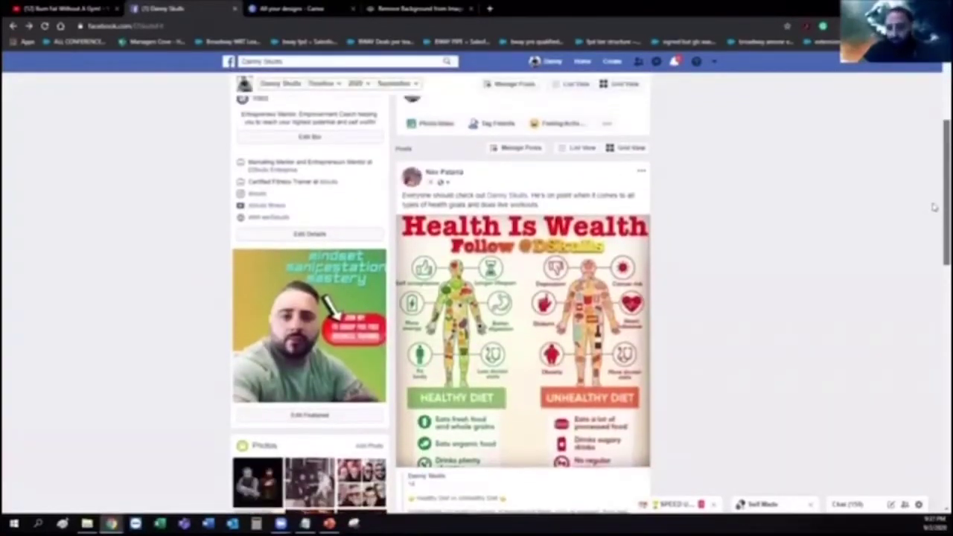
scroll(937, 185, up, 2)
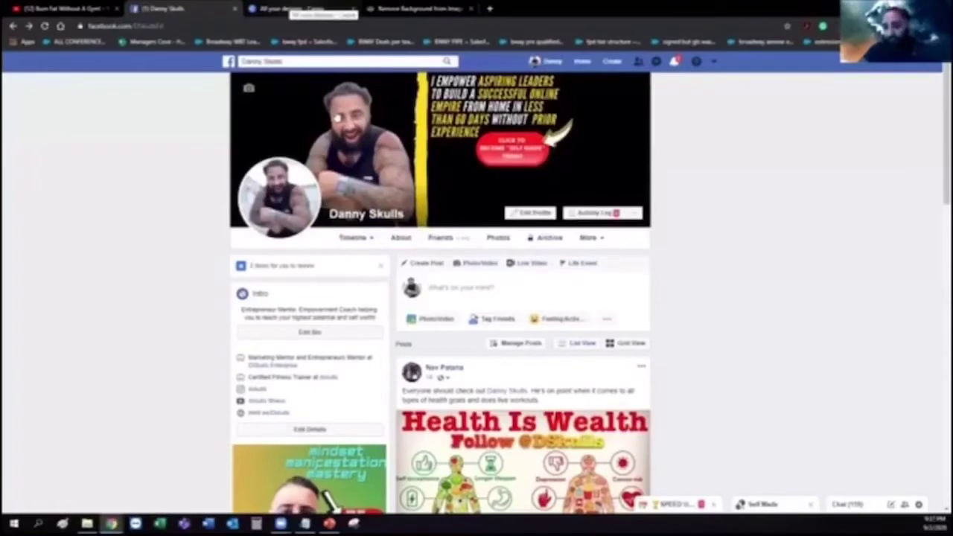
Switch to Canva and search its templates from the home page for "facebook cover"
click(290, 9)
key(ctrl+w)
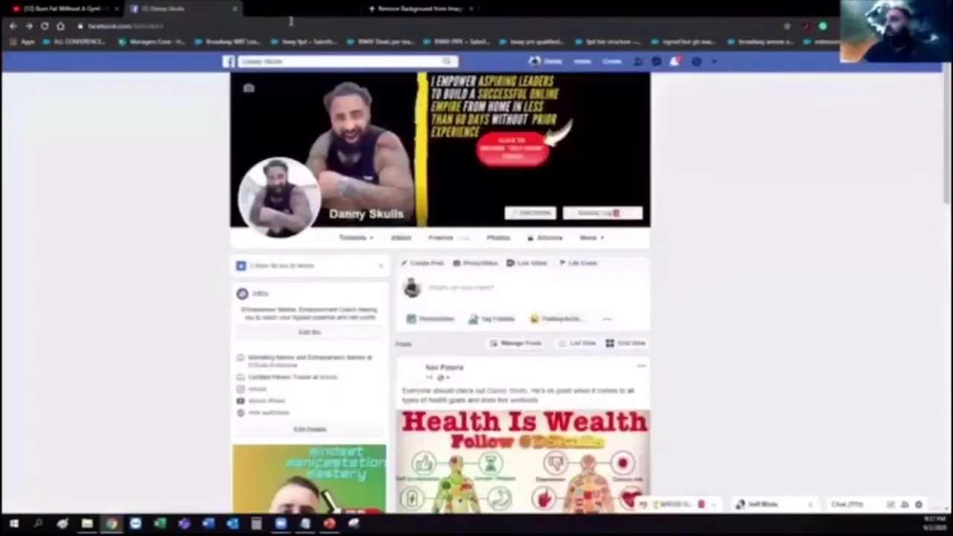
click(268, 8)
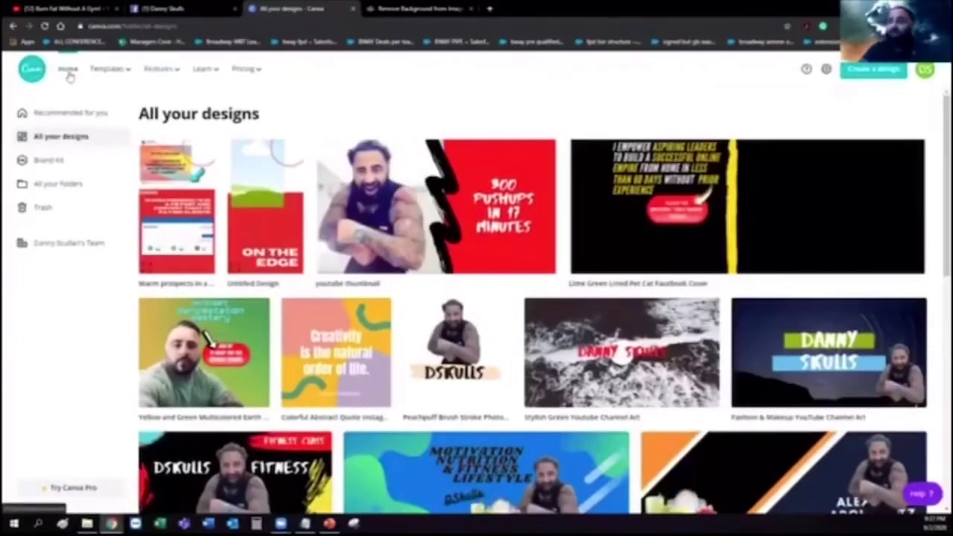
click(69, 72)
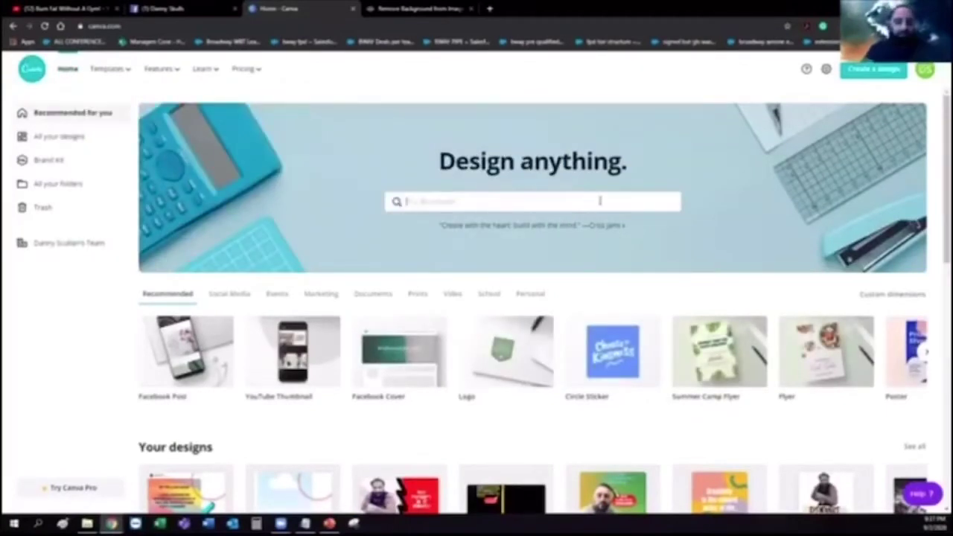
text(facebook cover)
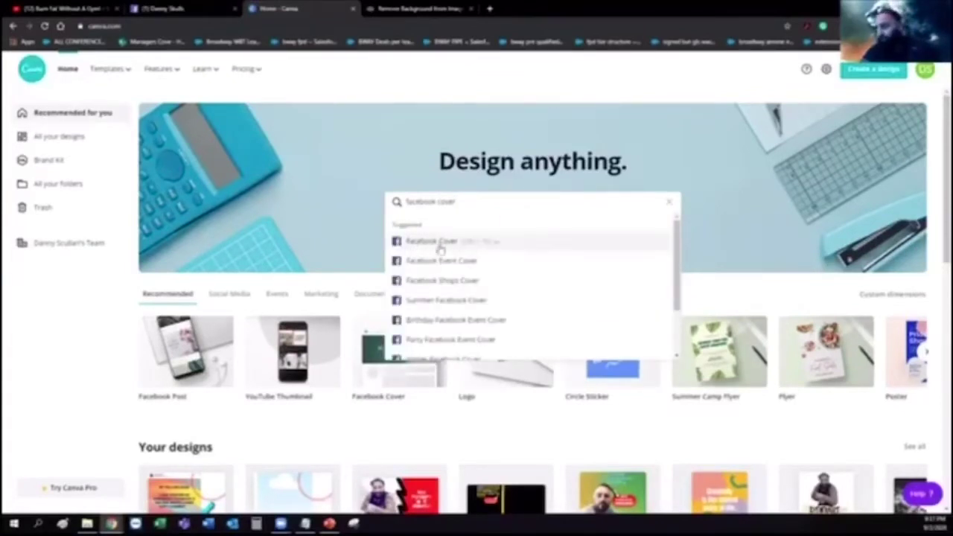
click(45, 141)
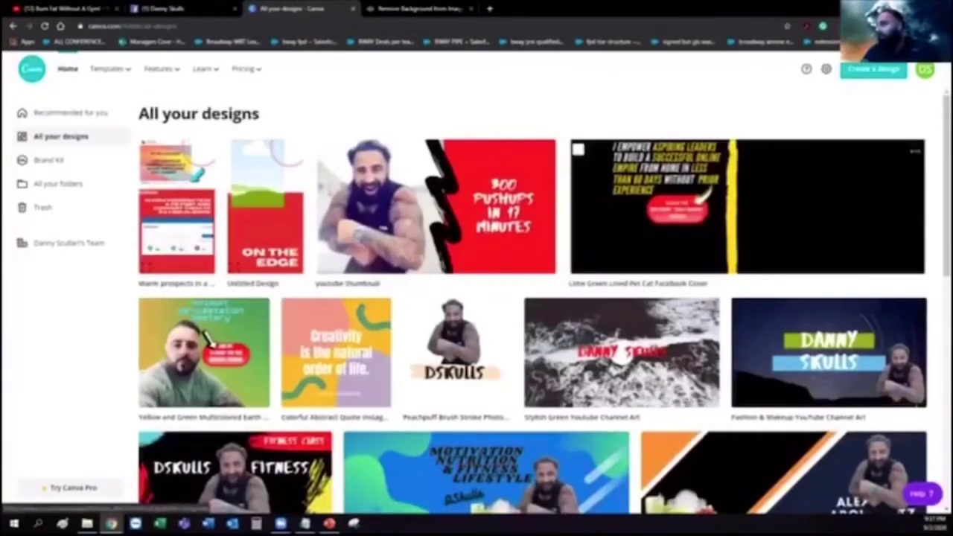
click(56, 115)
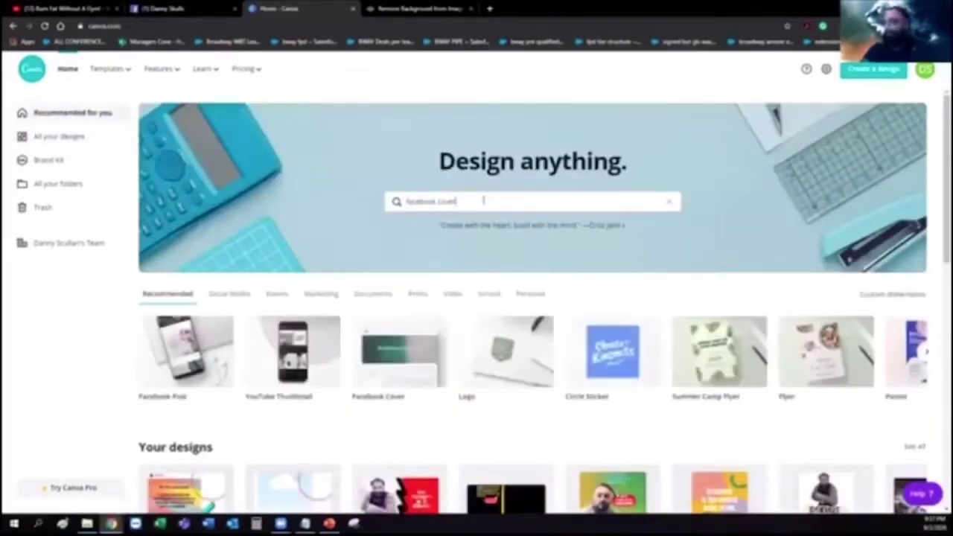
key(Return)
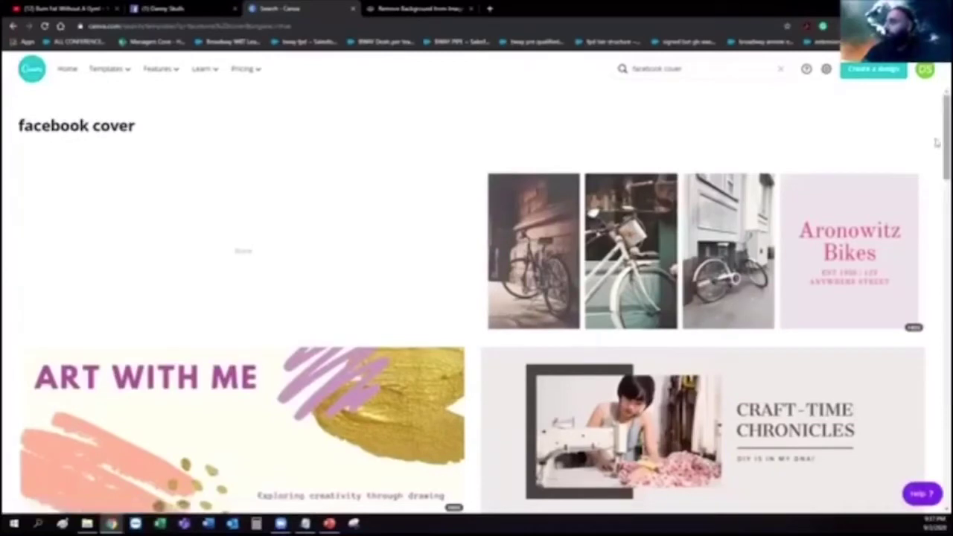
Open the green and orange NEVERMINDER Facebook cover template for editing and close the template search page
drag(938, 143, 937, 277)
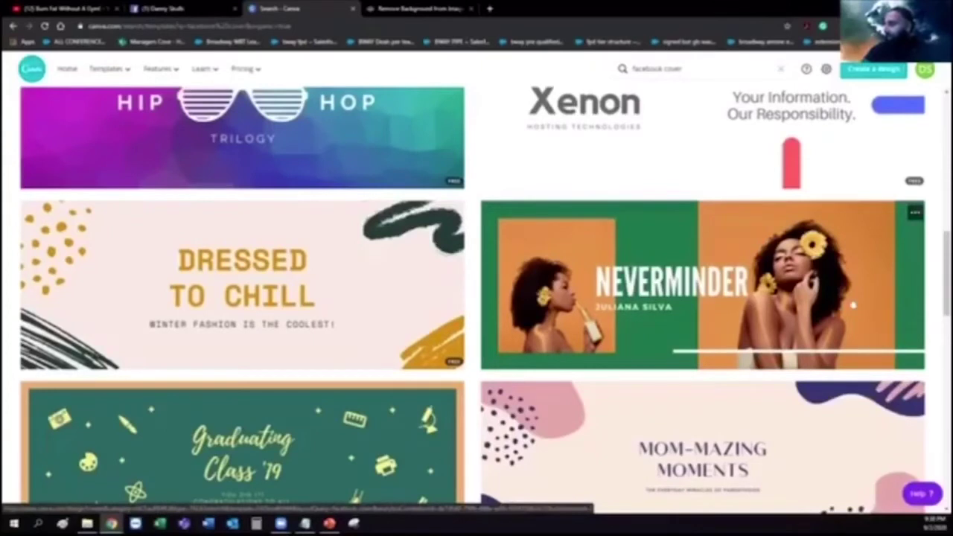
click(645, 238)
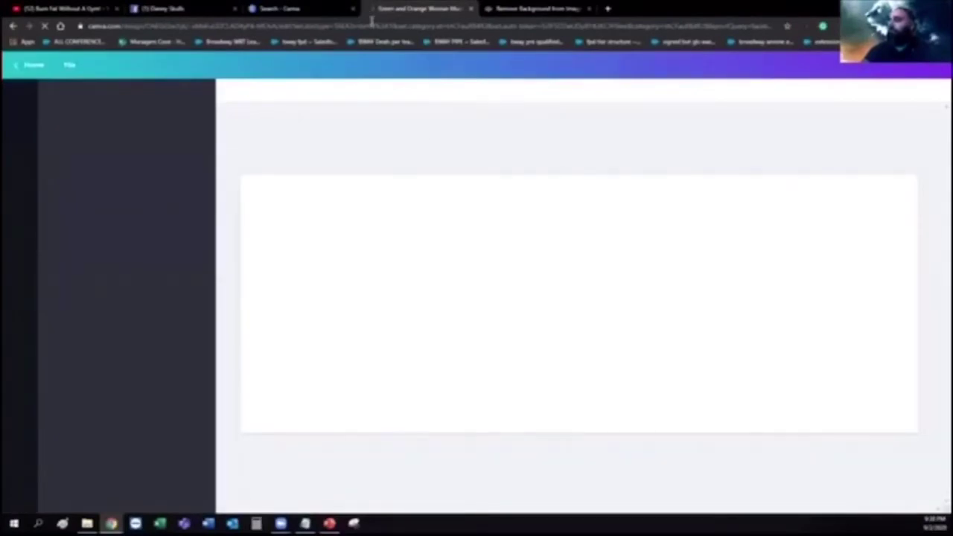
click(353, 8)
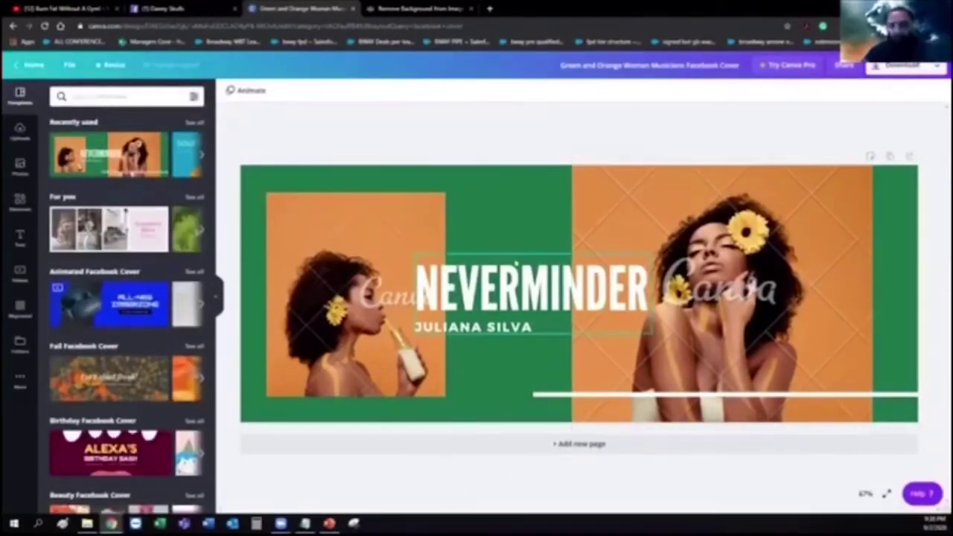
Delete both photos of the woman from the NEVERMINDER cover design
click(353, 264)
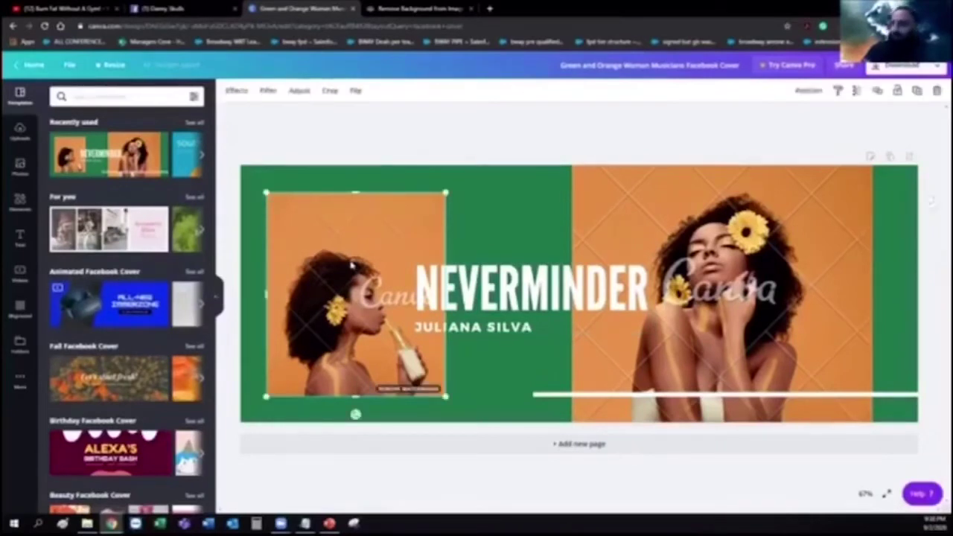
key(Delete)
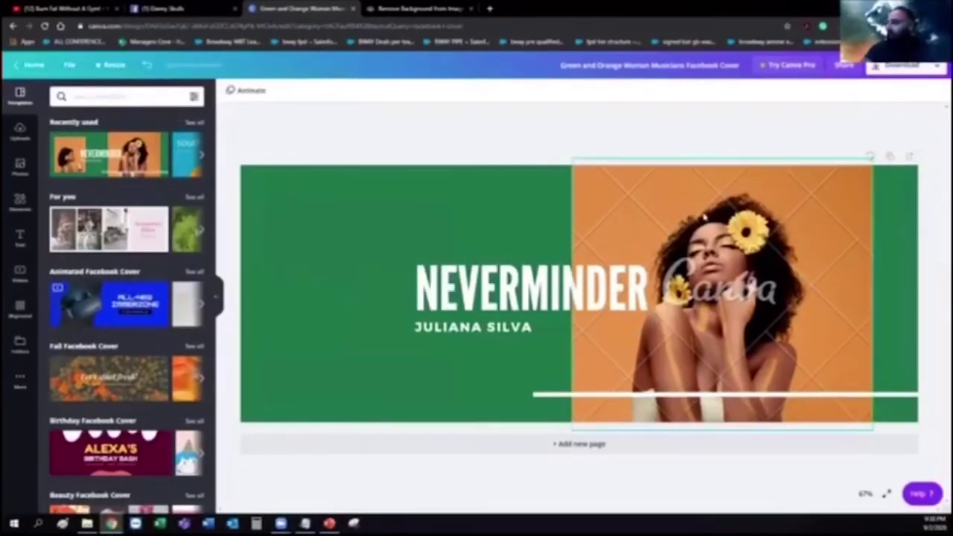
click(705, 218)
key(Delete)
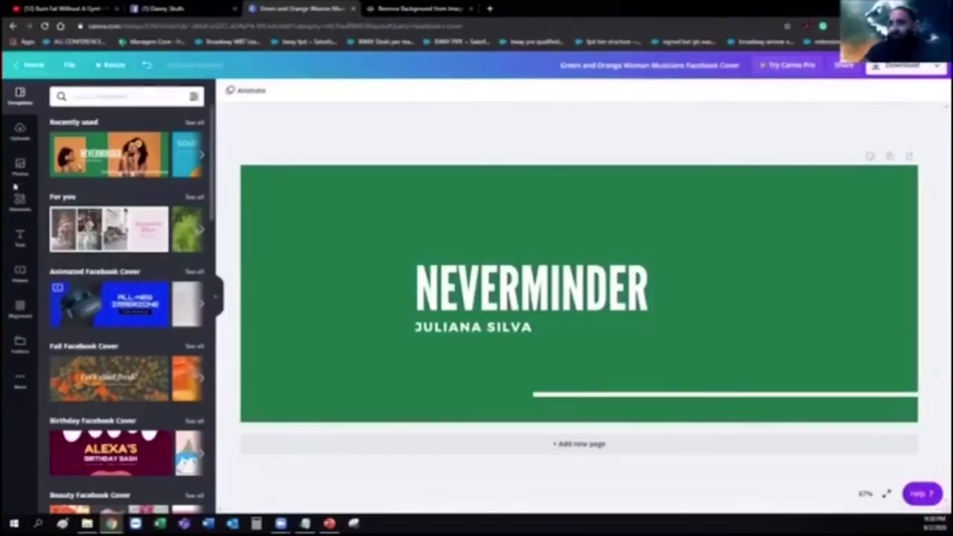
Check the existing Facebook cover, switch to remove.bg, and remove the background from the portrait image in the open folder
click(205, 7)
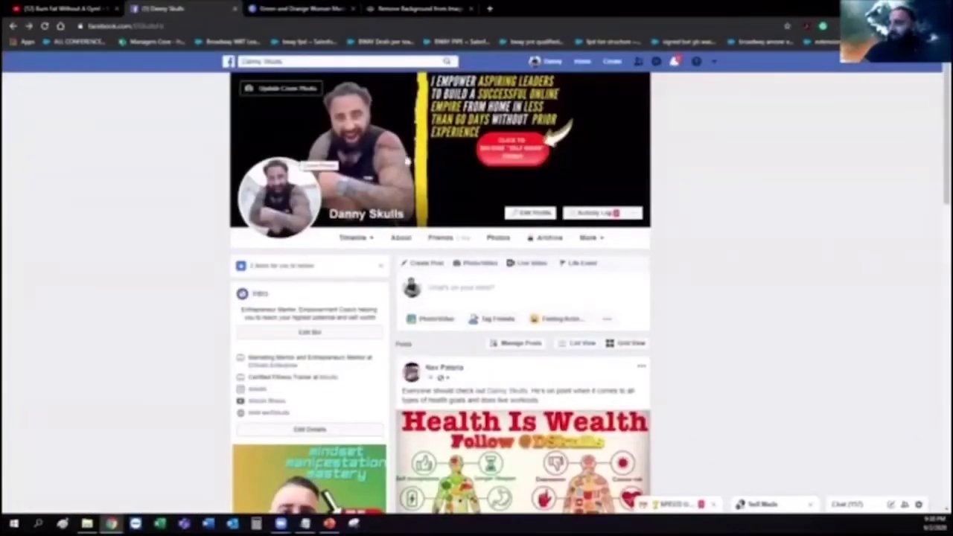
click(380, 8)
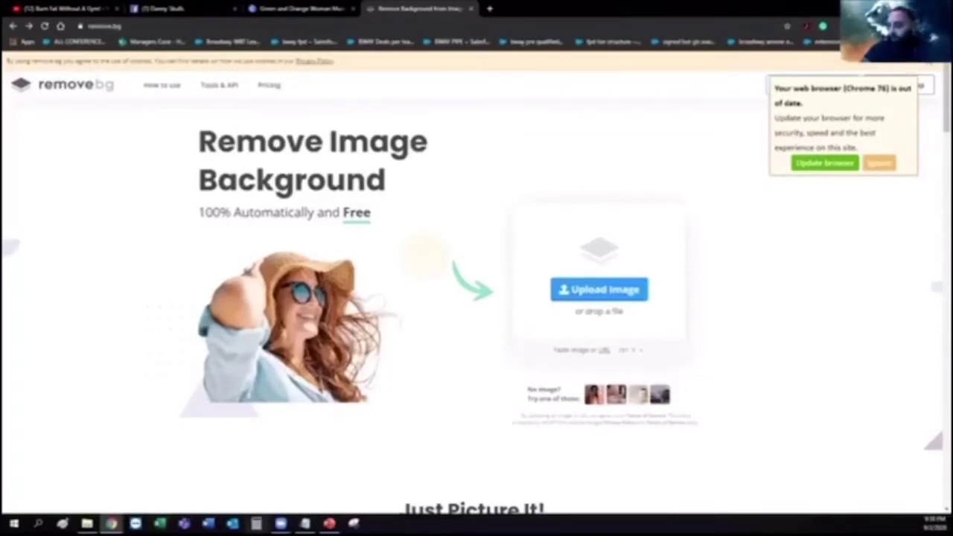
click(87, 524)
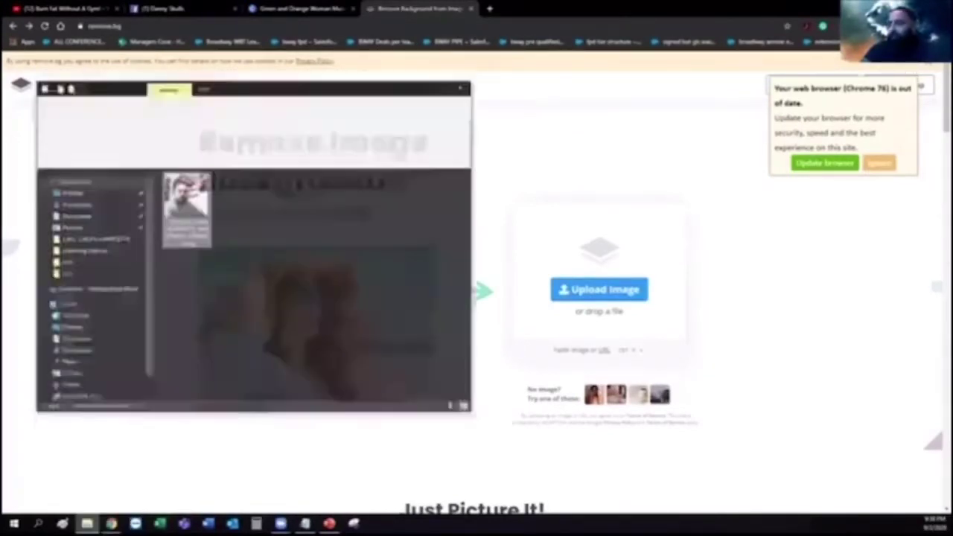
drag(190, 197, 572, 291)
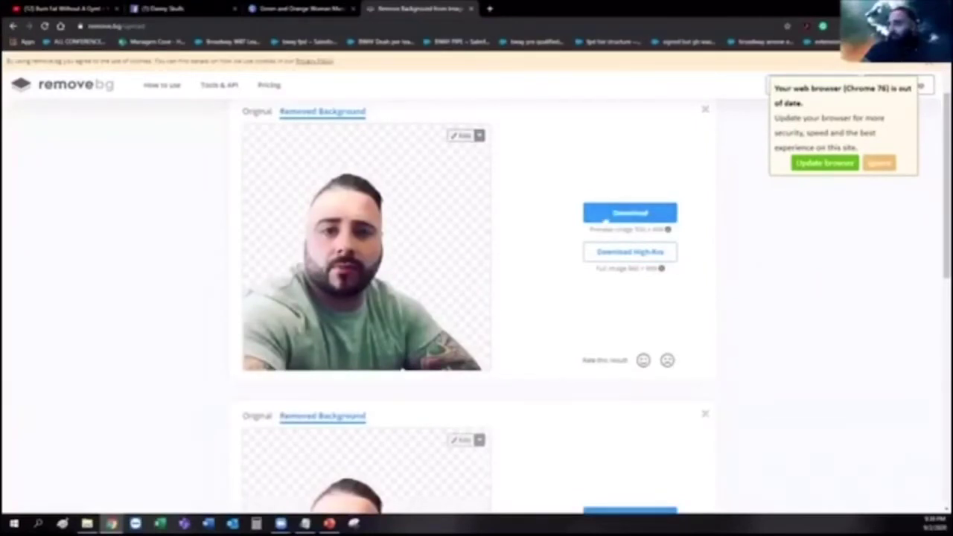
Add the uploaded green-shirt portrait cutout to the Canva cover, place it in the banner's lower-left corner and enlarge it to most of the banner's height
click(243, 7)
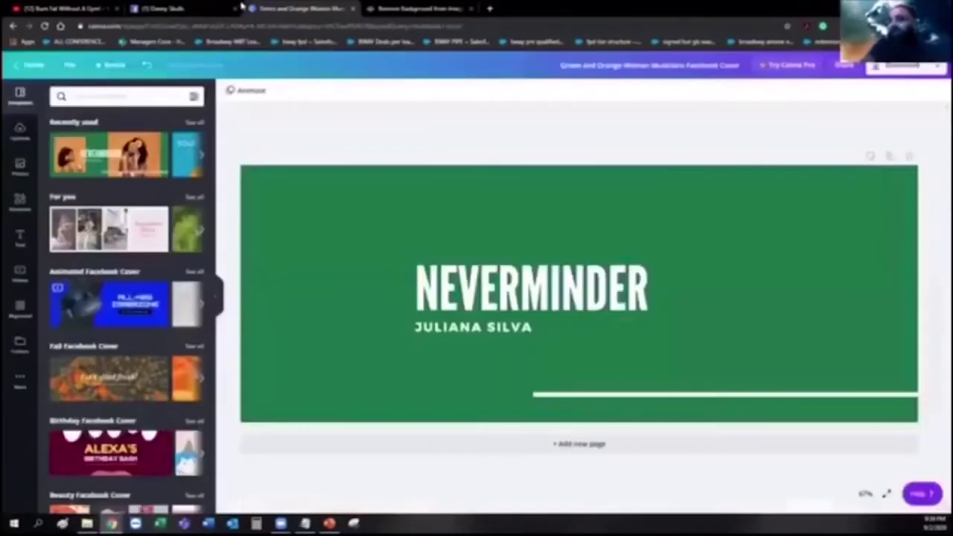
click(18, 131)
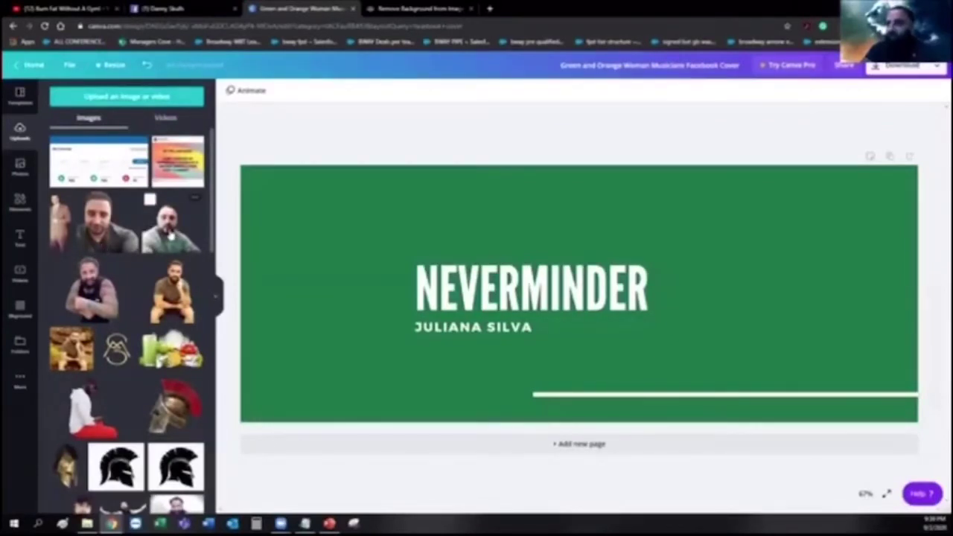
click(170, 235)
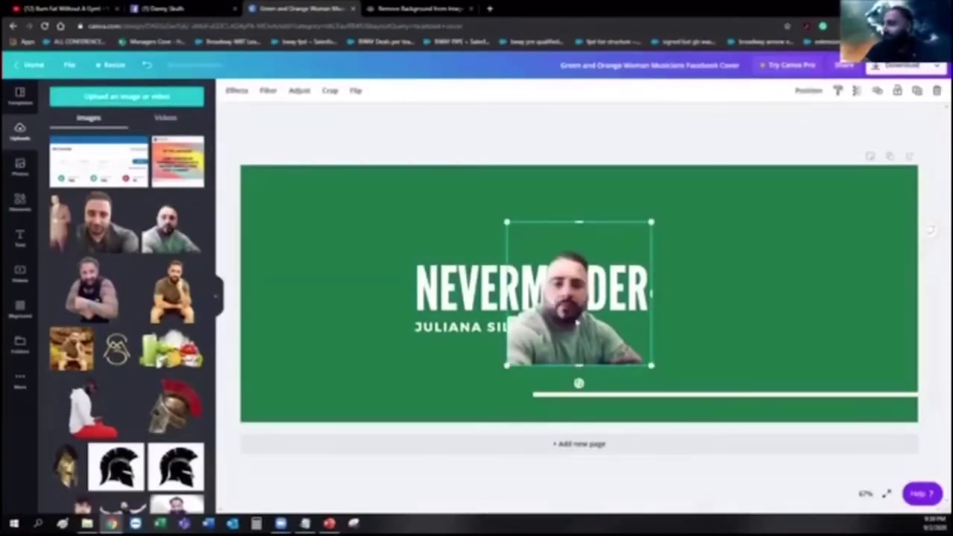
drag(566, 313, 300, 368)
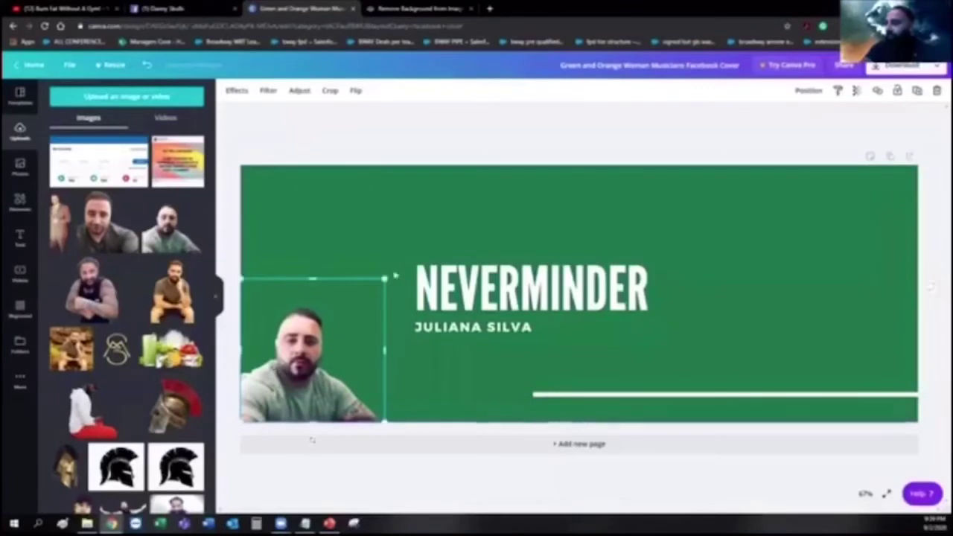
drag(385, 279, 480, 215)
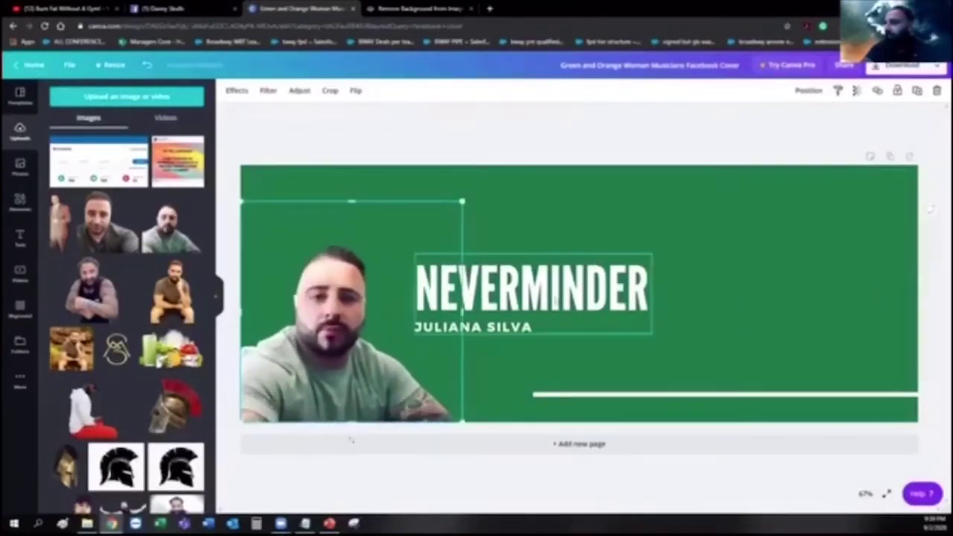
Clear the NEVERMINDER heading text and set its font size to 36
click(559, 296)
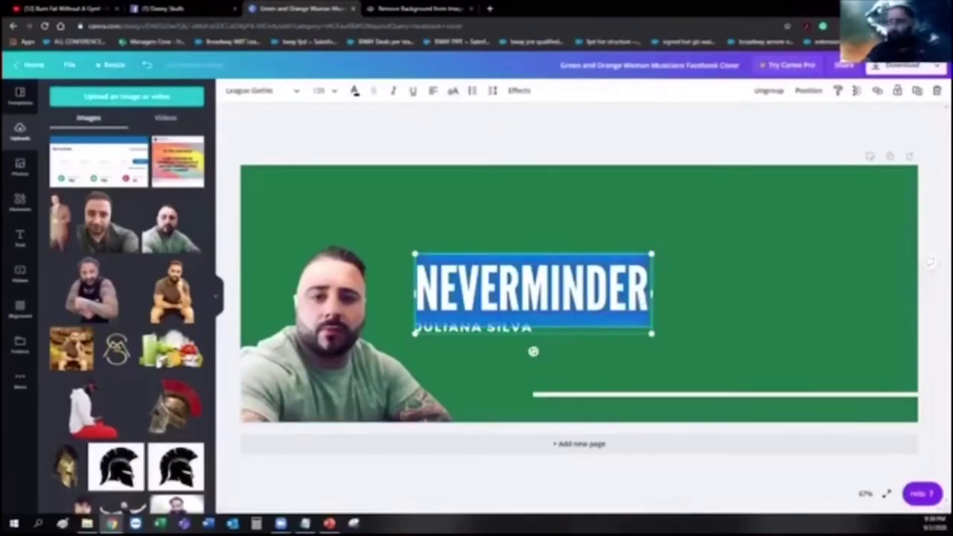
key(BackSpace)
text(I HE)
key(BackSpace)
key(BackSpace)
key(BackSpace)
key(BackSpace)
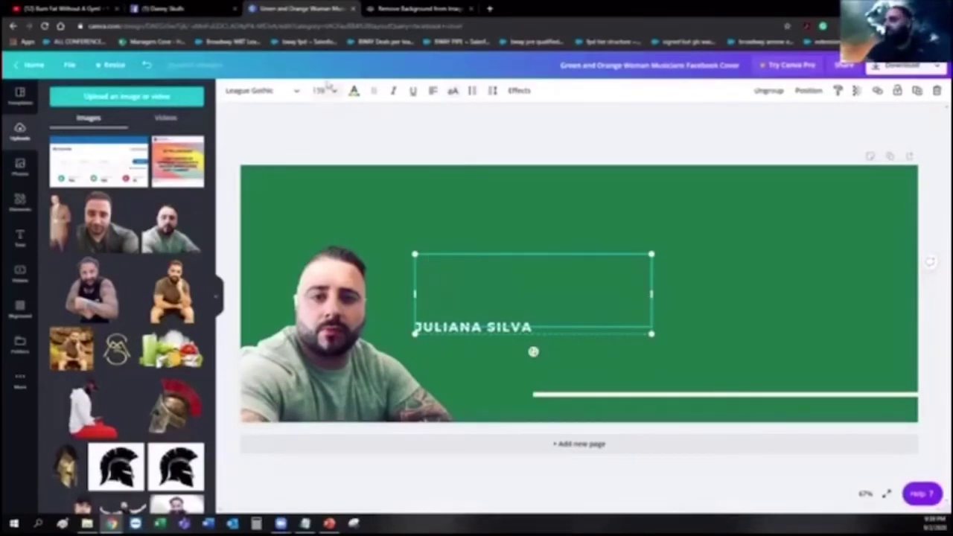
click(322, 91)
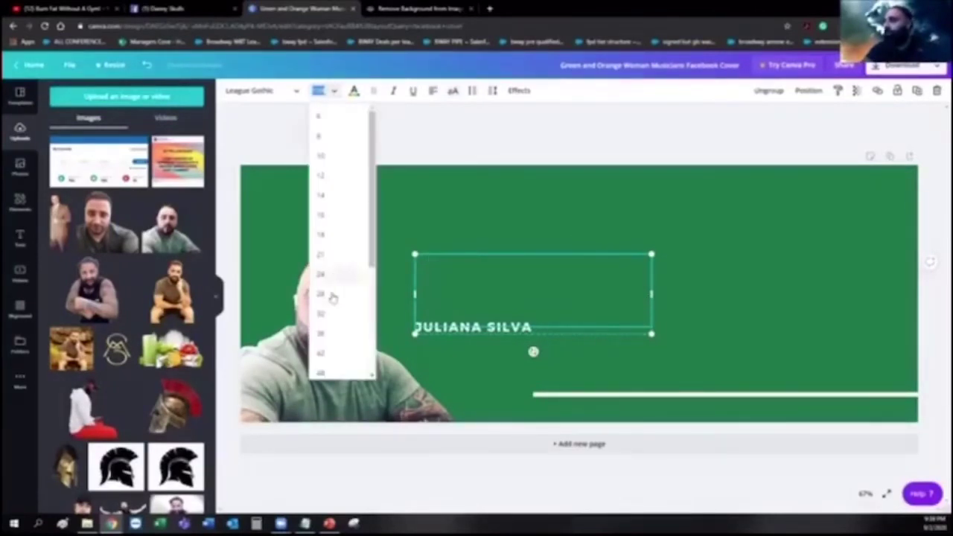
click(322, 334)
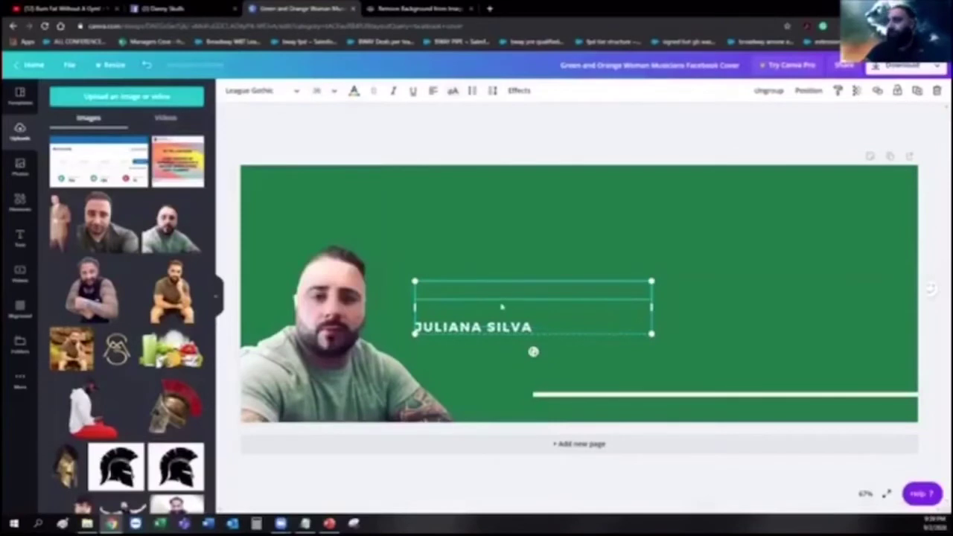
Enter the headline text "I HELP ASPIRING BUSINESS OWNERS SCALE THEIR BUSINESS IN LESS THAN 60 DAYS" in the emptied heading
text(HELP ASPIRING BUSINE)
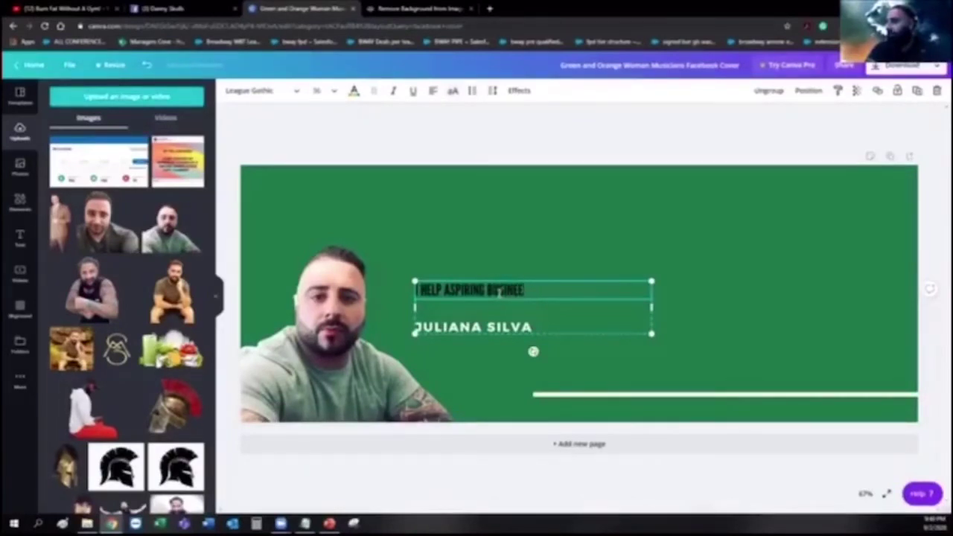
text(OWNER)
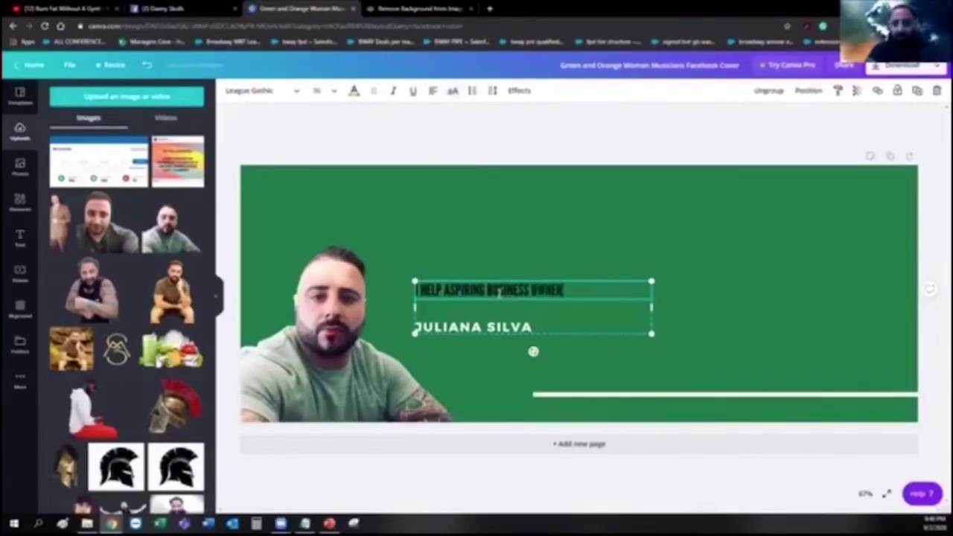
text(S)
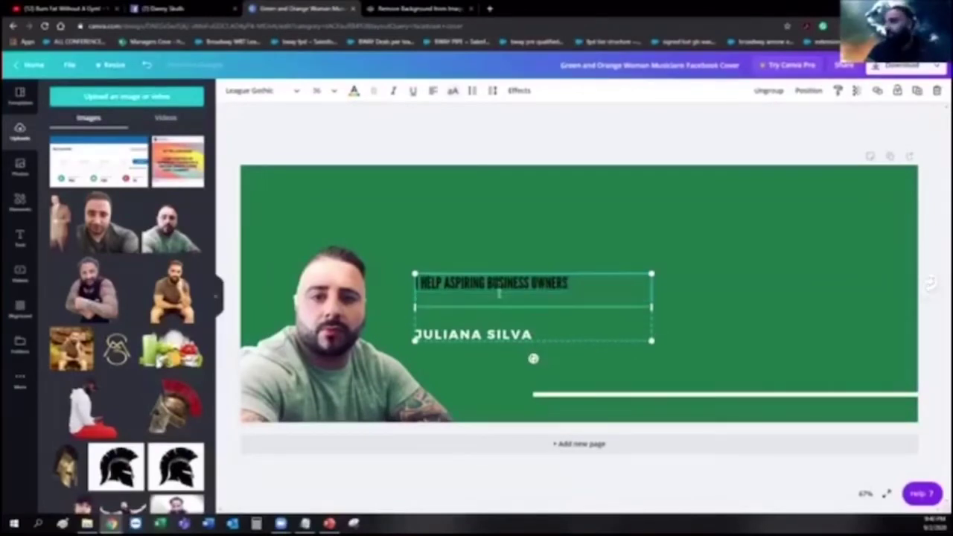
text( SCALE THEIR)
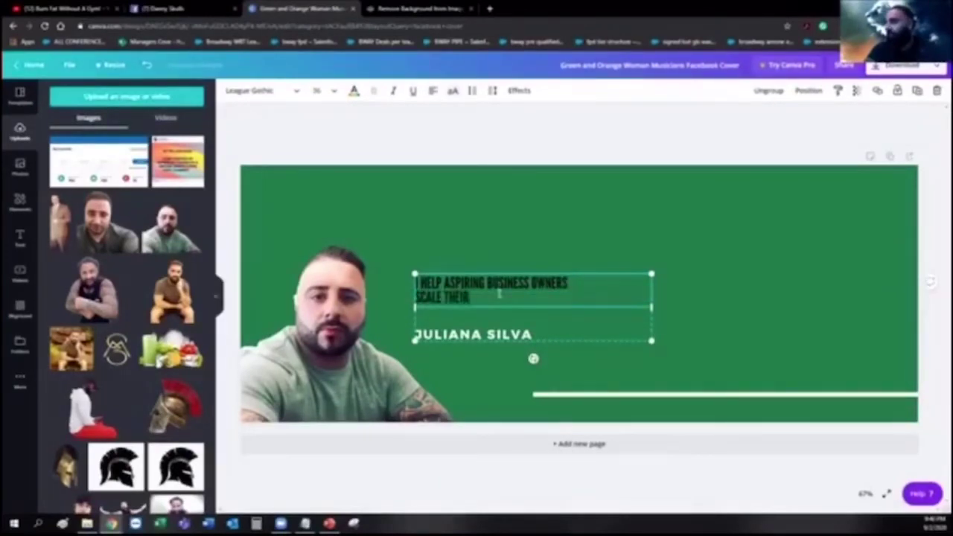
text( BUSINESS IN LES)
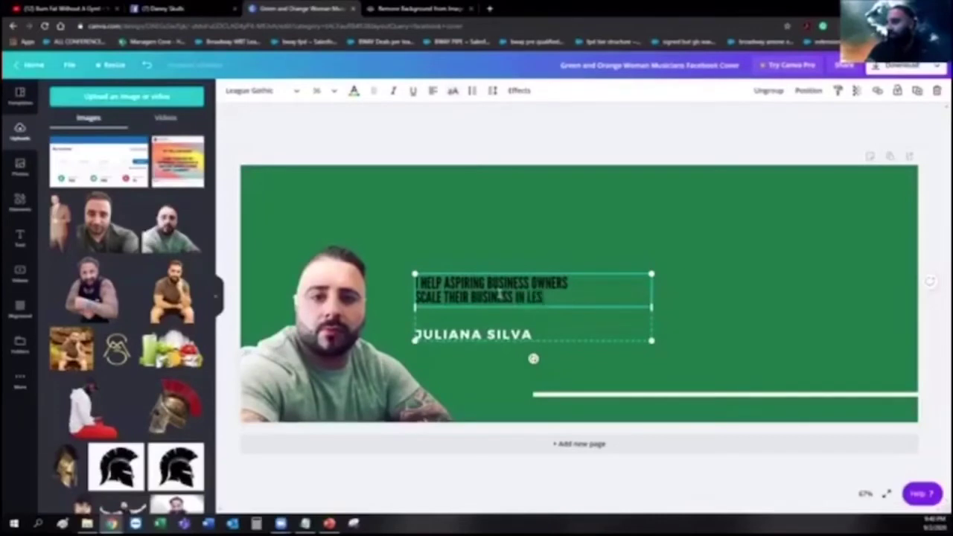
text(S THAN 60 DAYS)
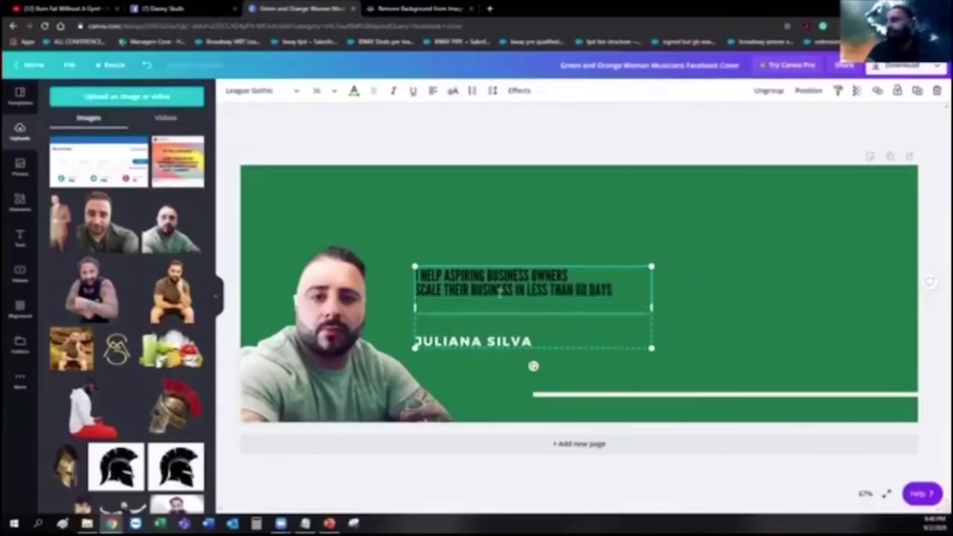
Complete the headline with "WITHOUT ANY PRIOR EXPERIENCE" and move the text group to the upper middle of the banner
text( WITHOUT ANY PURPOSE)
text(DE)
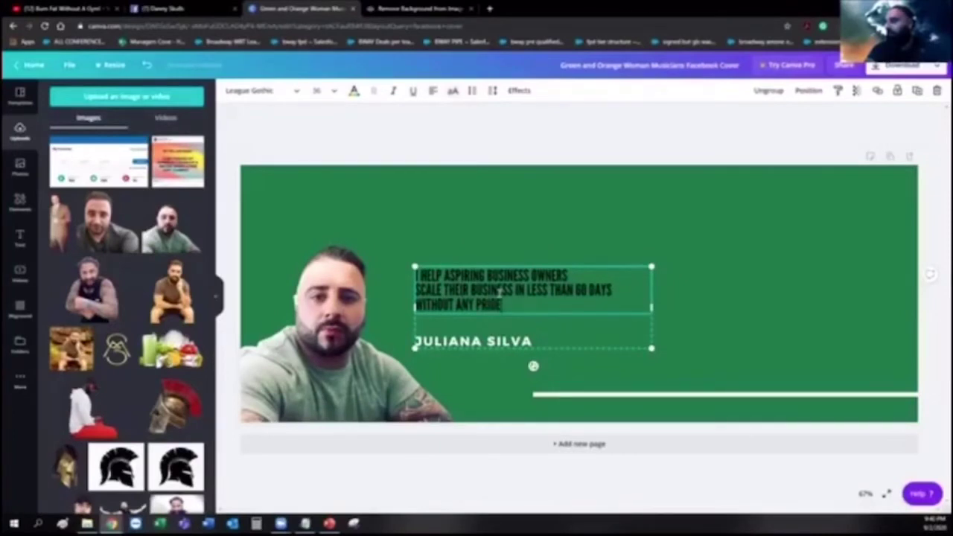
key(BackSpace)
key(BackSpace)
text(OR EXPERIENCE)
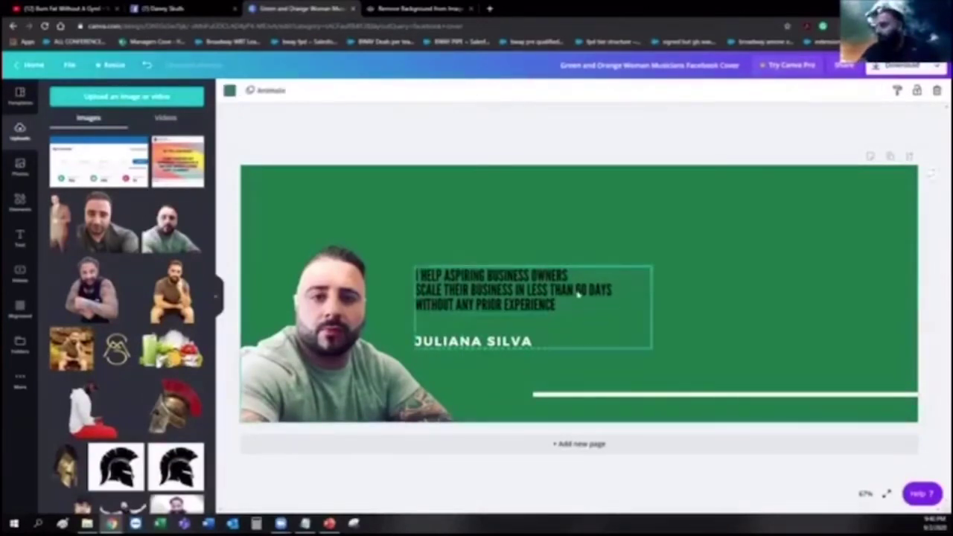
drag(585, 268, 628, 223)
click(630, 204)
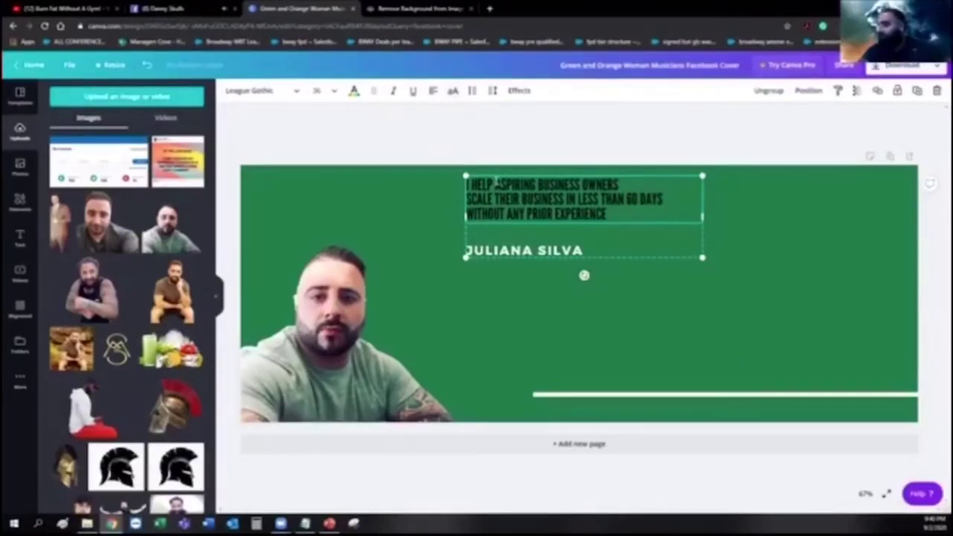
Try colouring the words "I HELP" in the headline red
drag(496, 184, 455, 182)
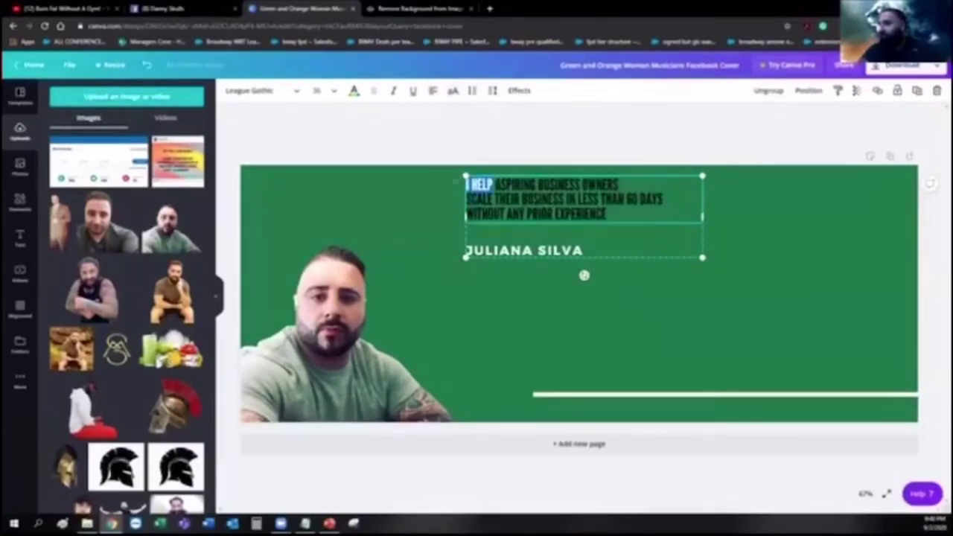
click(354, 92)
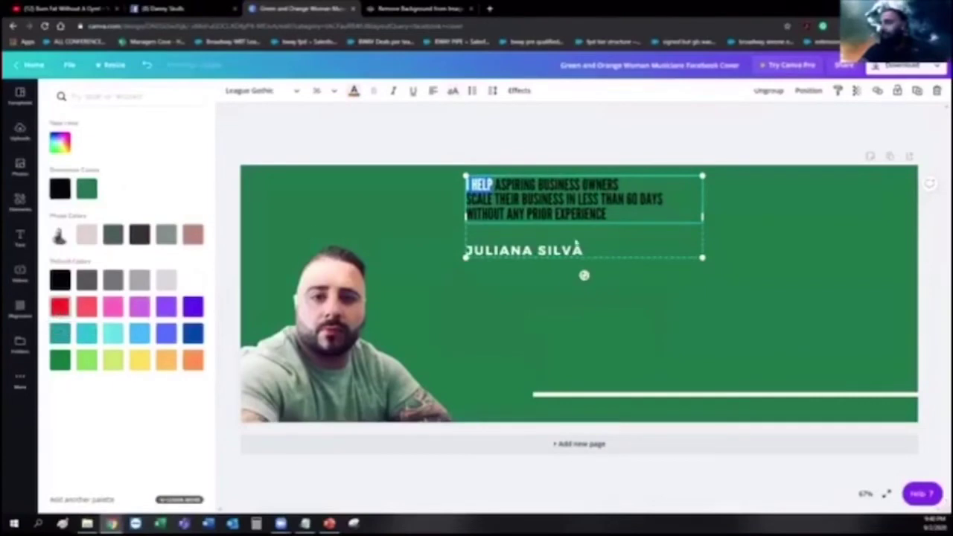
click(60, 306)
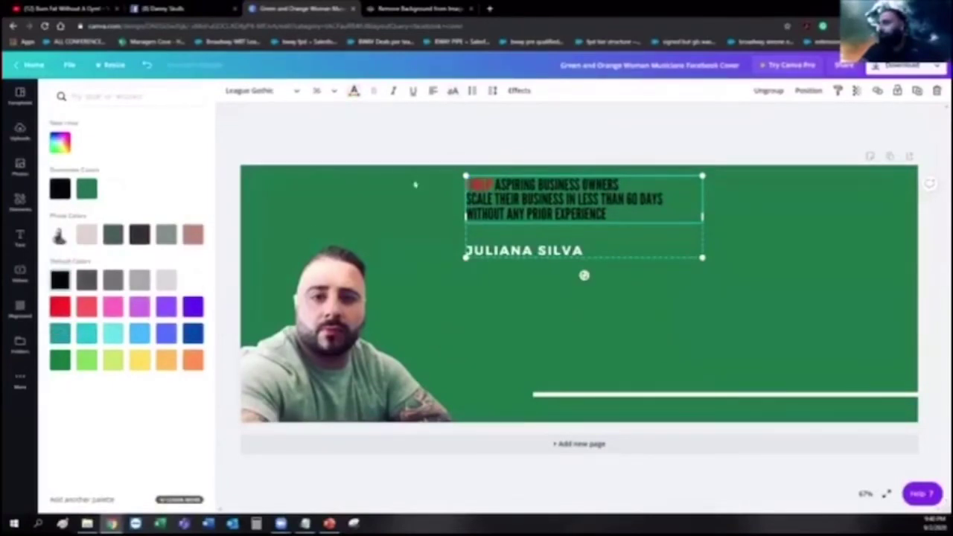
Colour the words "I HELP" and "BUSINESS OWNERS" in the headline's first line white
drag(493, 185, 453, 189)
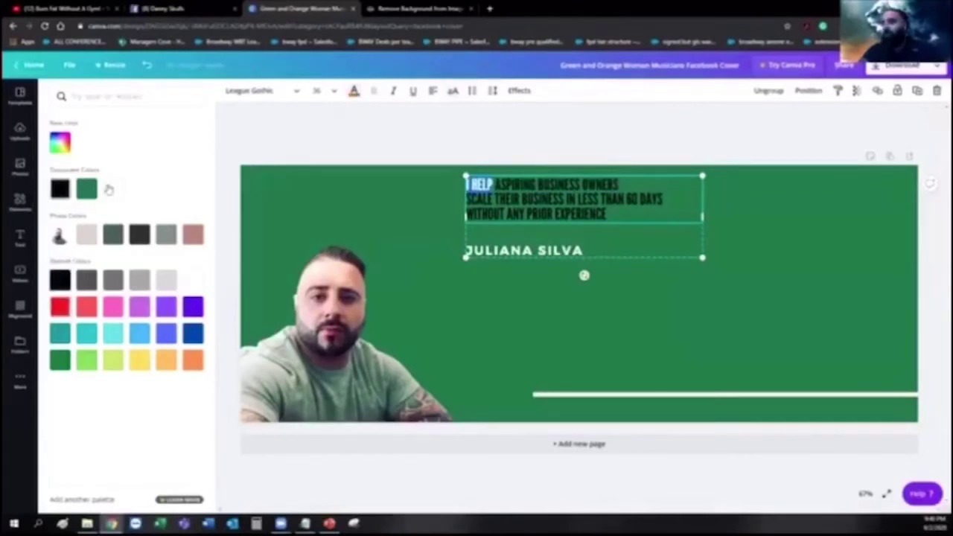
click(114, 189)
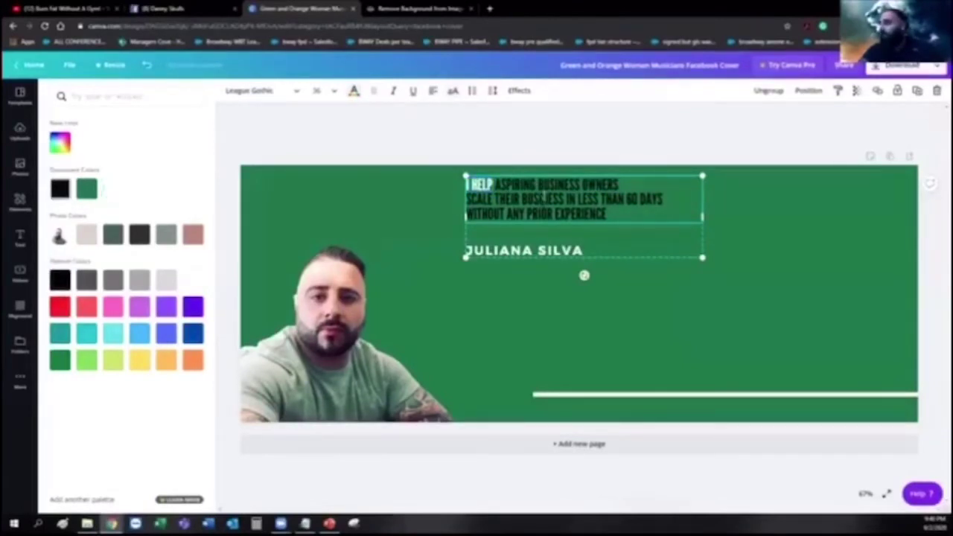
drag(539, 184, 617, 185)
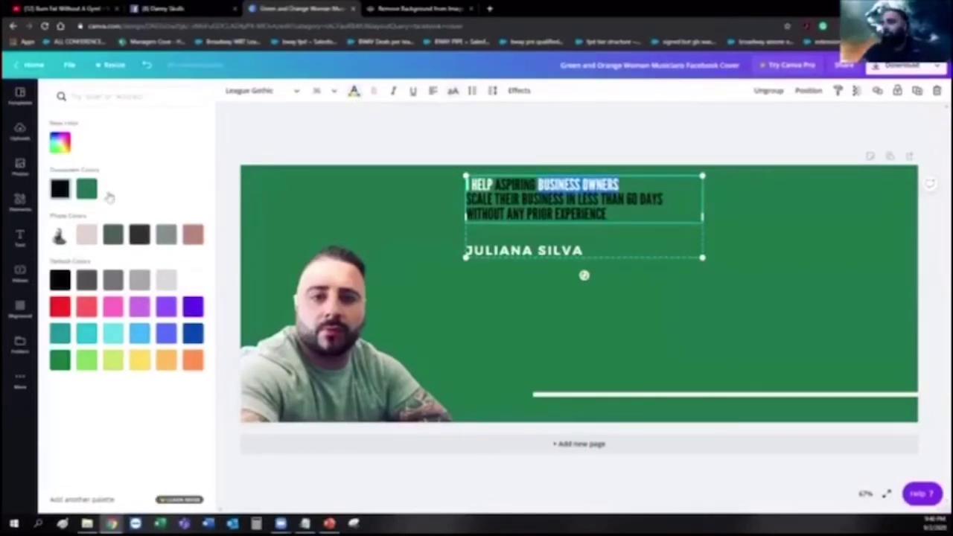
click(113, 189)
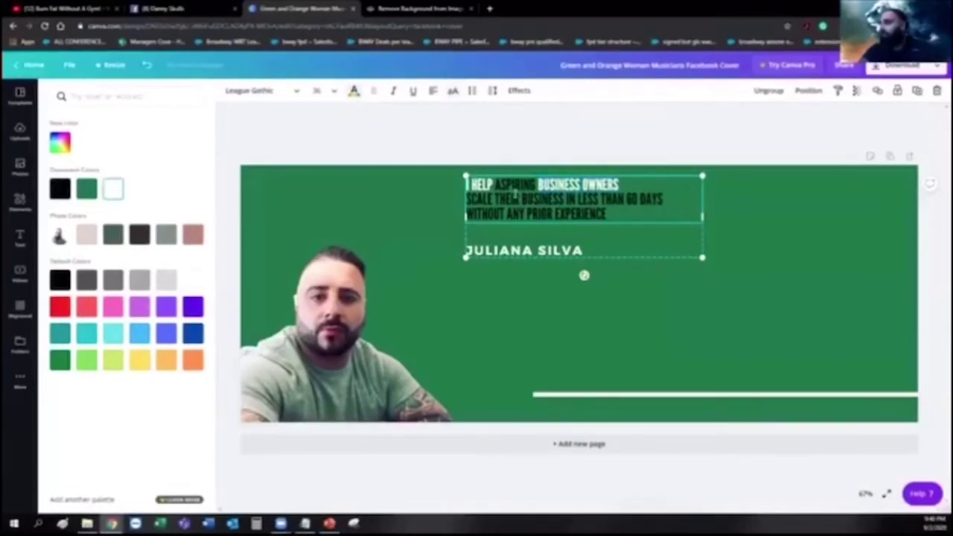
Colour the words "SCALE" and "LESS THAN 60 DAYS" in the headline's second line white
click(494, 198)
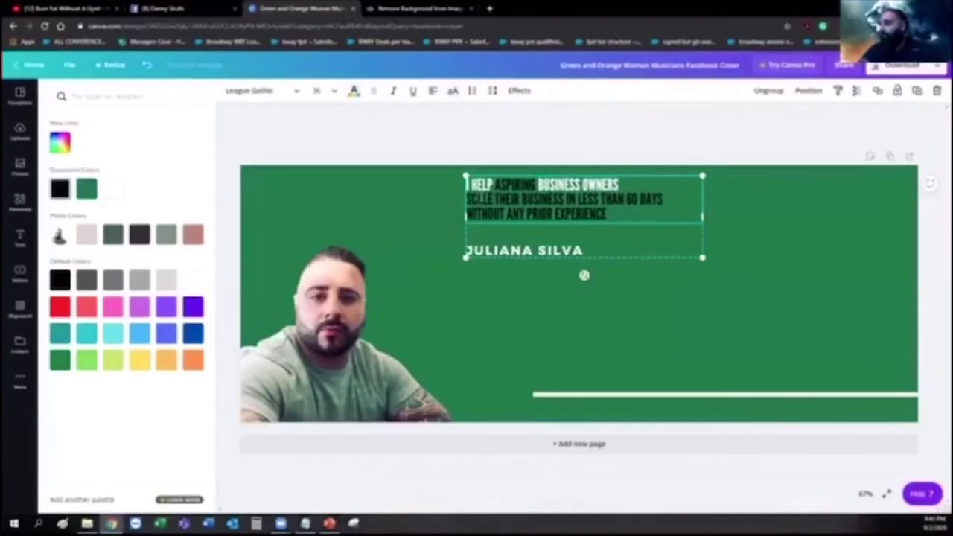
drag(494, 199, 477, 213)
click(494, 199)
drag(494, 199, 469, 199)
click(494, 199)
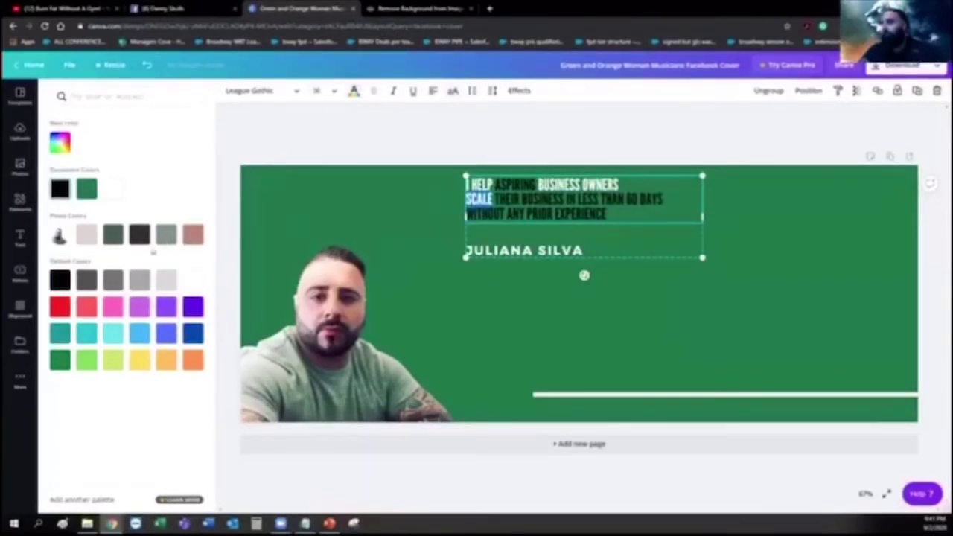
click(113, 189)
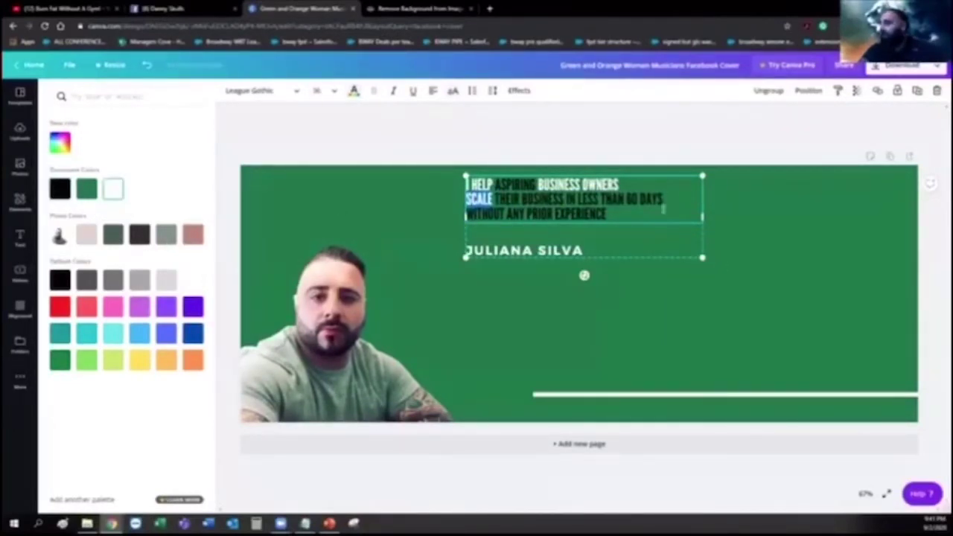
drag(663, 201, 583, 199)
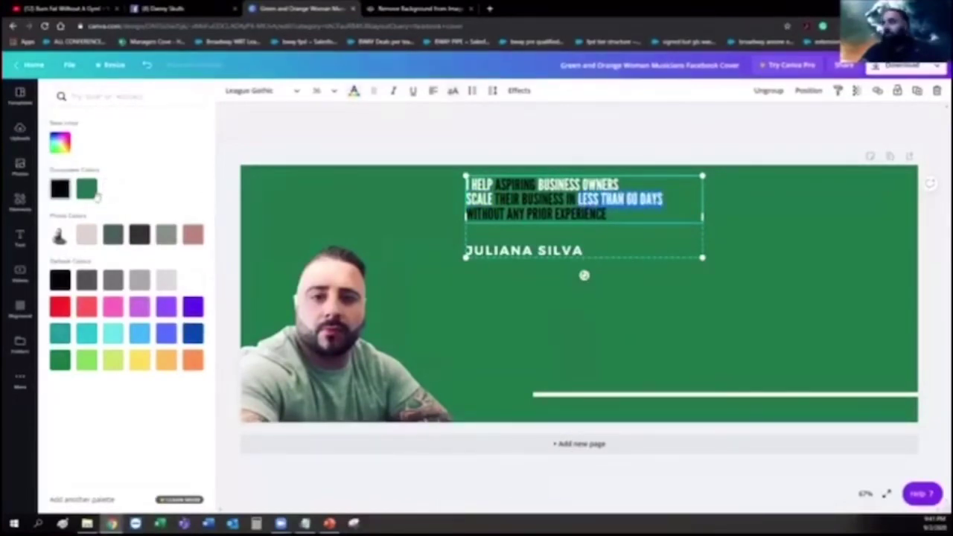
Colour the words "WITHOUT" and "PRIOR EXPERIENCE" in the headline's third line white
click(498, 214)
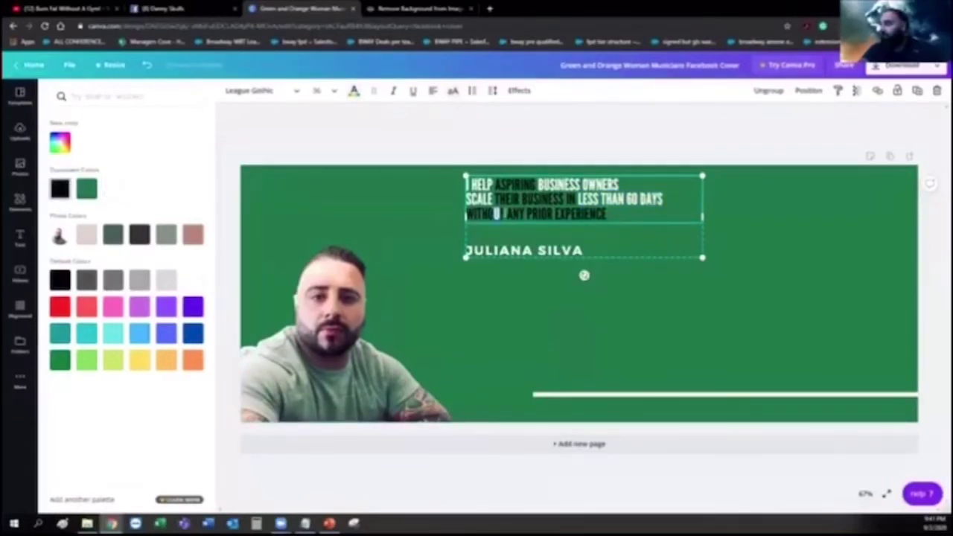
double_click(484, 214)
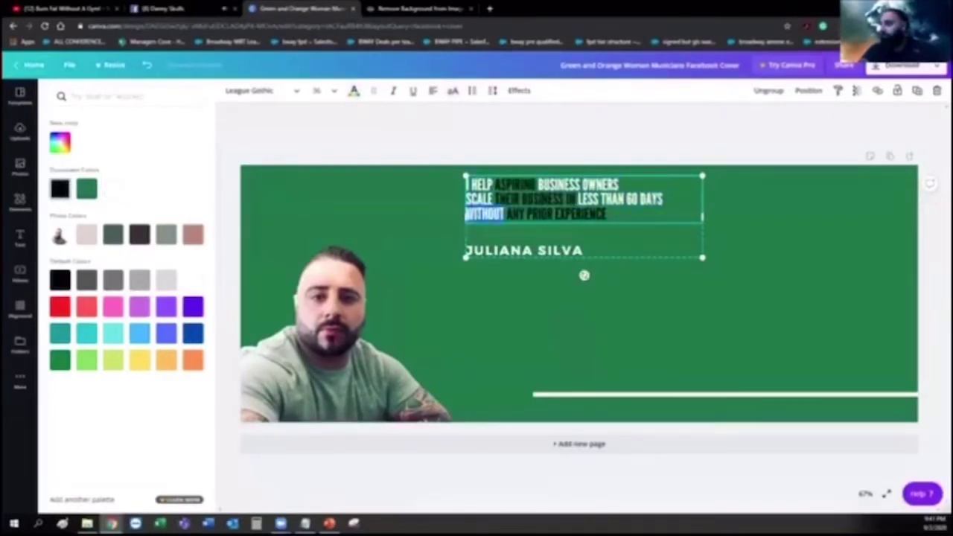
click(113, 189)
click(618, 214)
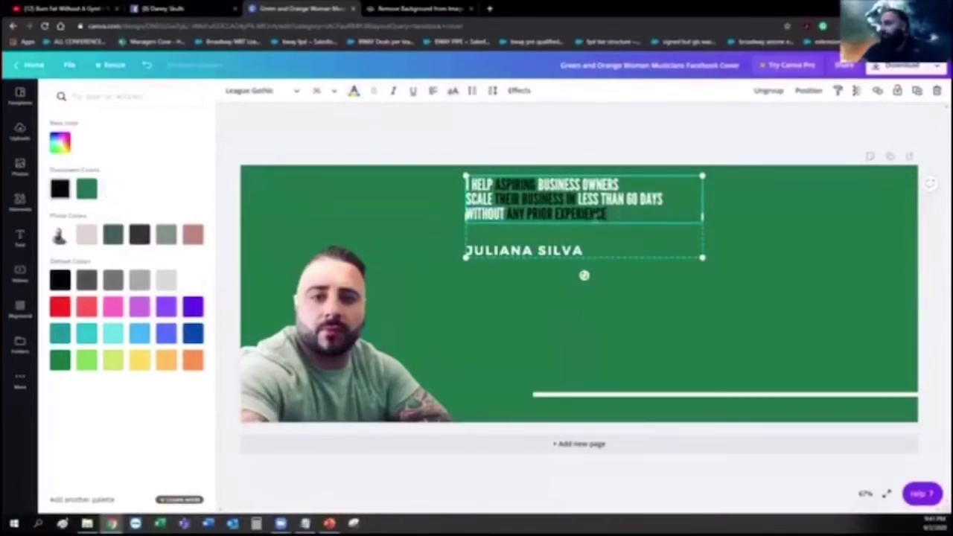
drag(603, 214, 530, 216)
click(113, 190)
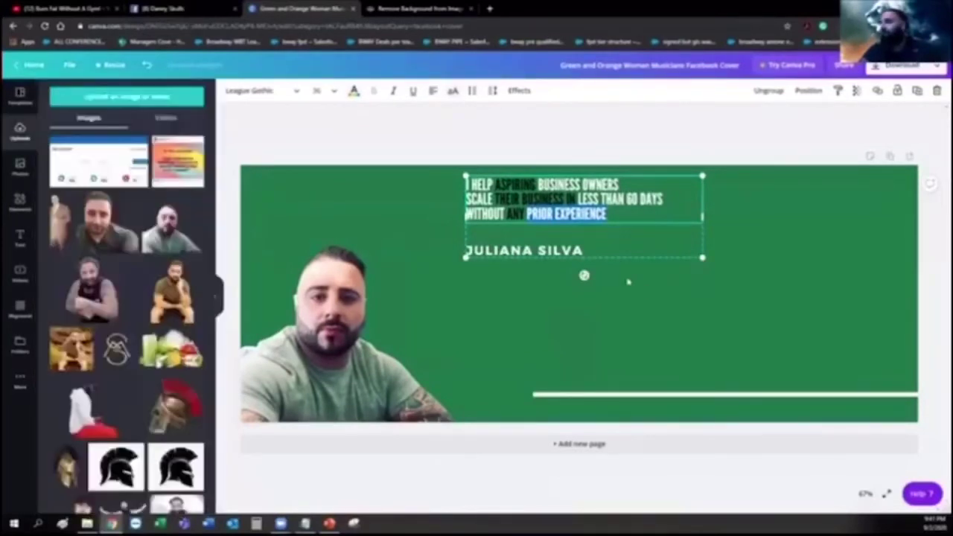
click(812, 228)
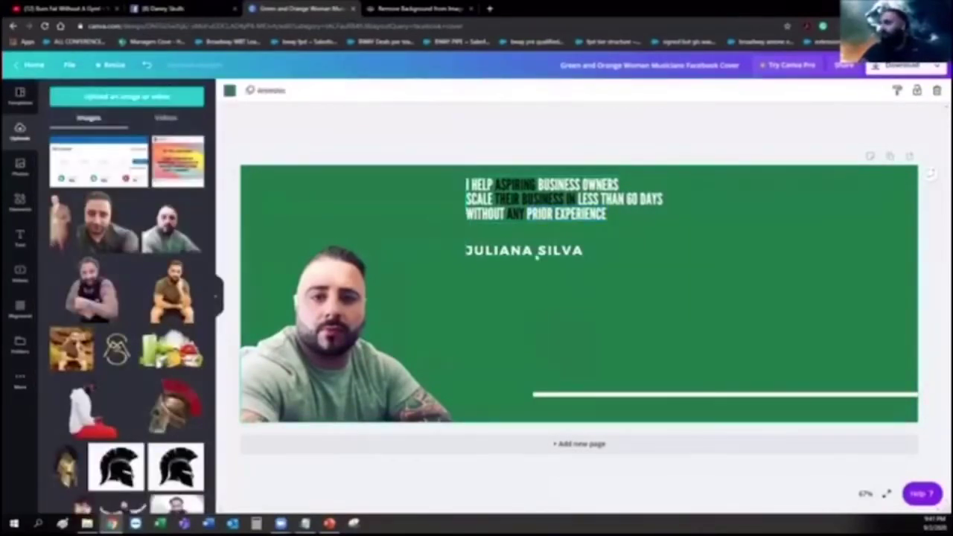
Enlarge the headline text group towards its lower-right corner and clear the placeholder name below the headline
click(620, 231)
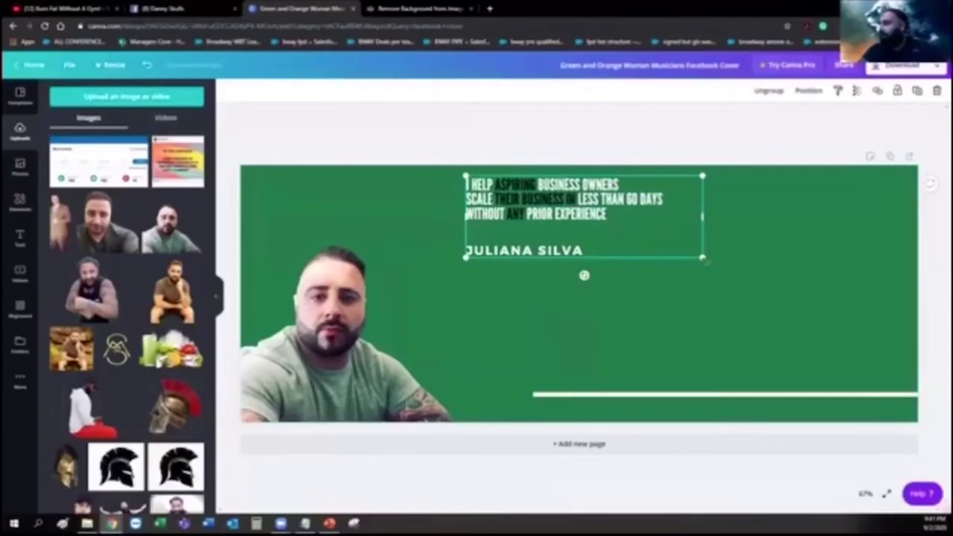
drag(705, 259, 794, 305)
click(648, 276)
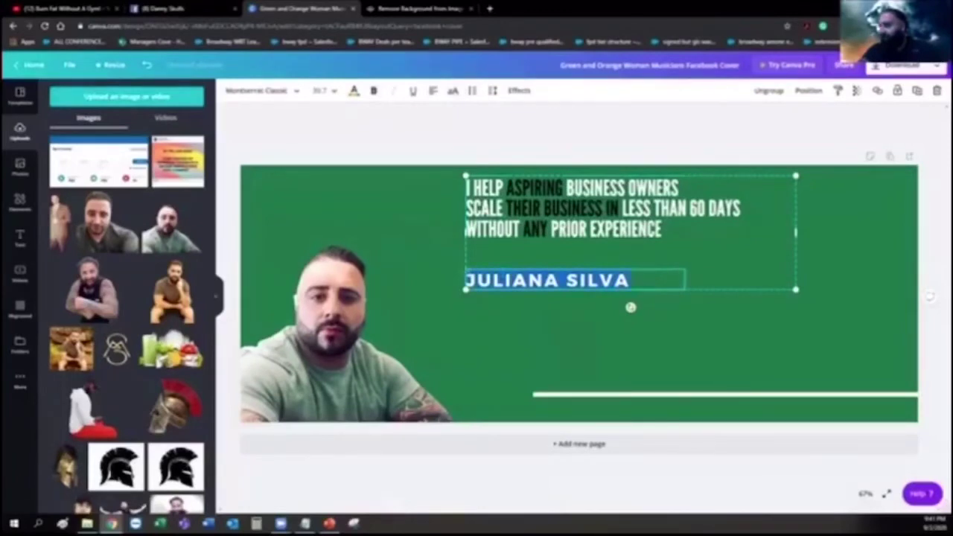
key(BackSpace)
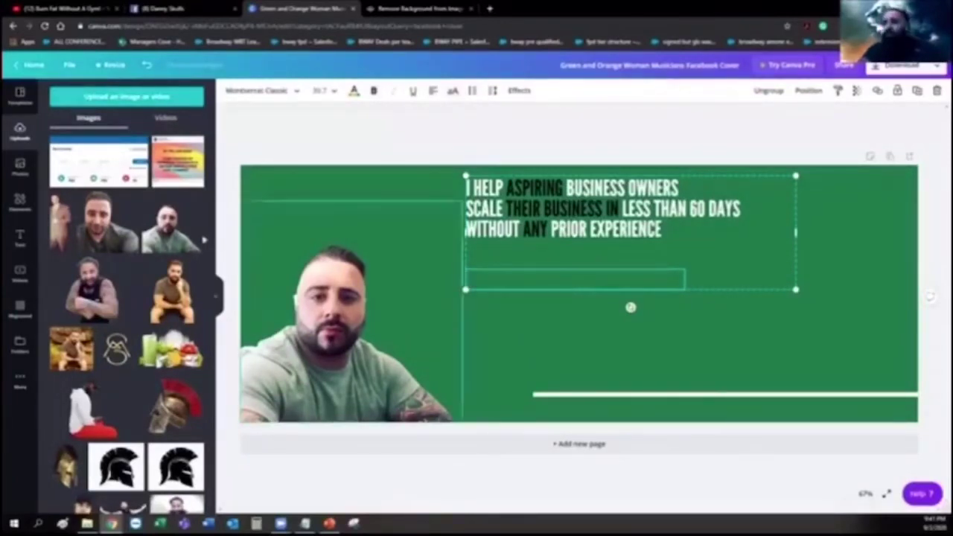
Search the elements for "button" and add the glossy purple pill-shaped button to the cover
click(19, 202)
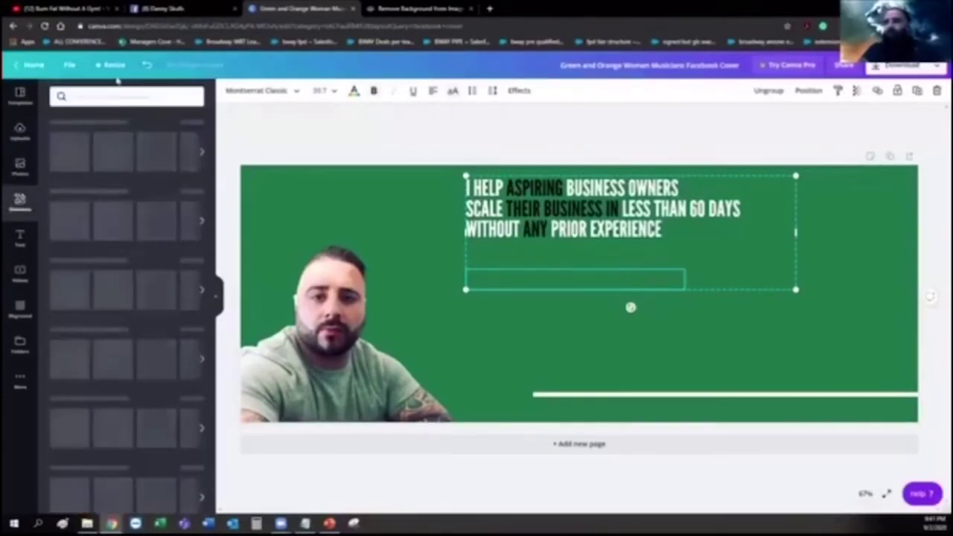
click(153, 99)
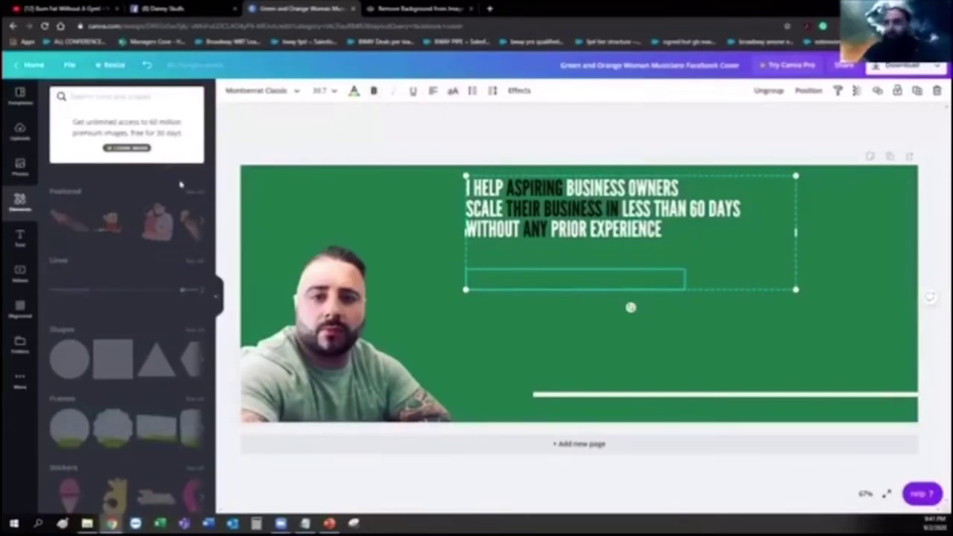
text(button)
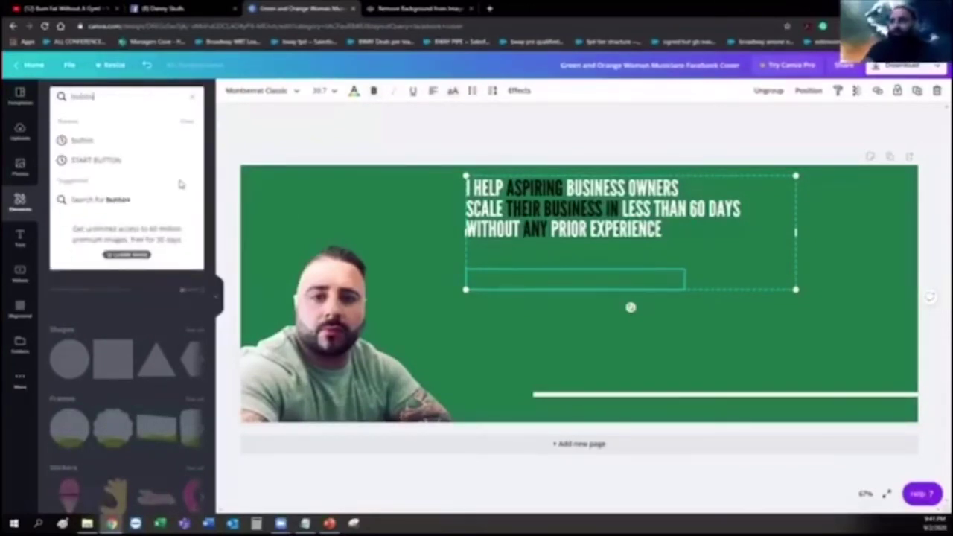
key(Return)
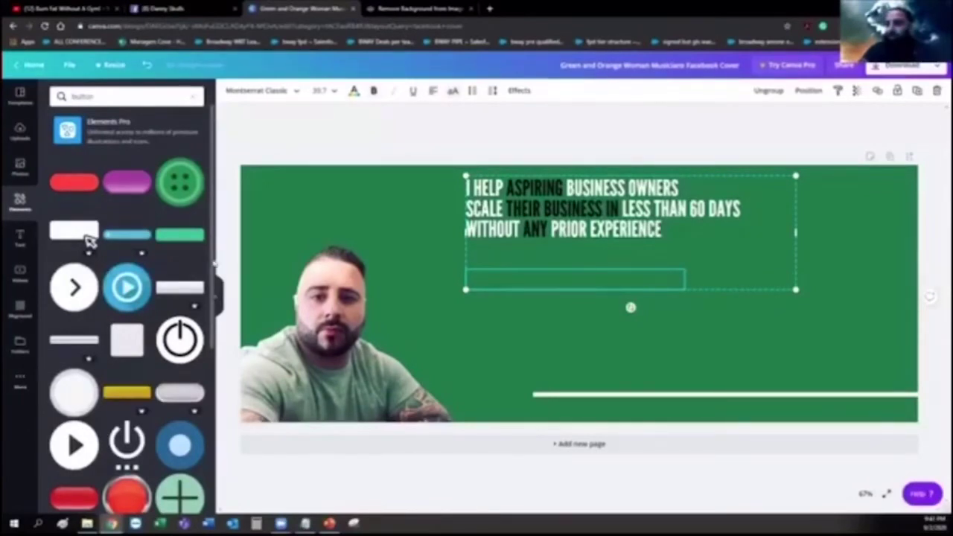
scroll(88, 240, down, 6)
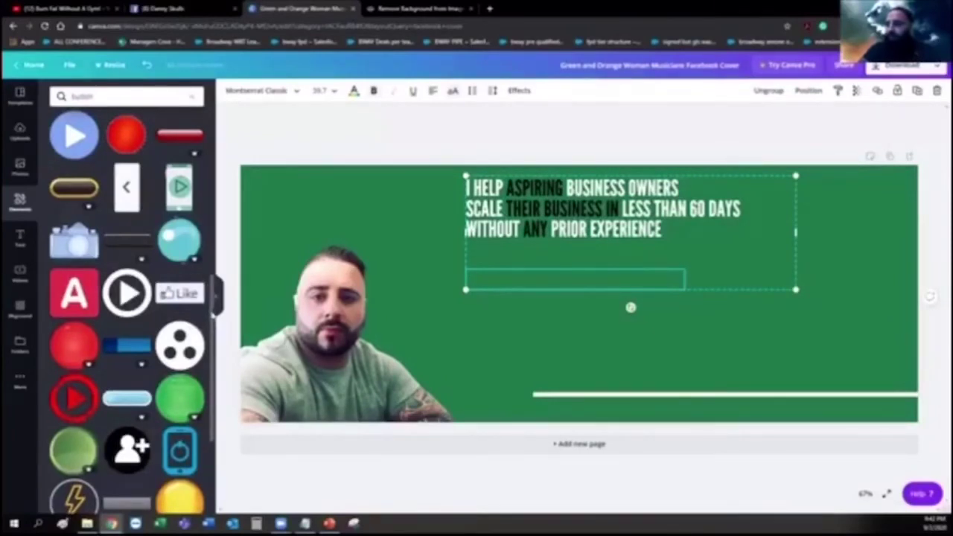
scroll(127, 298, up, 10)
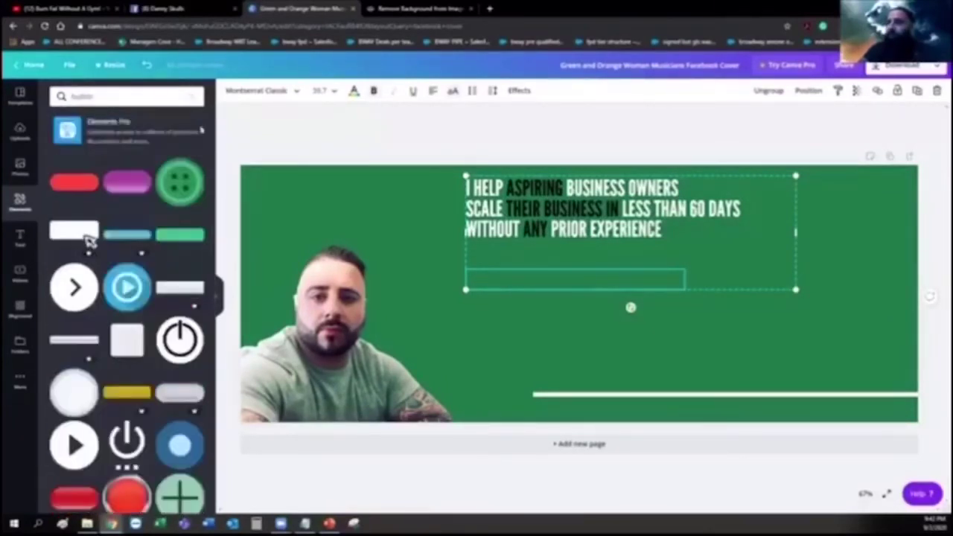
click(118, 185)
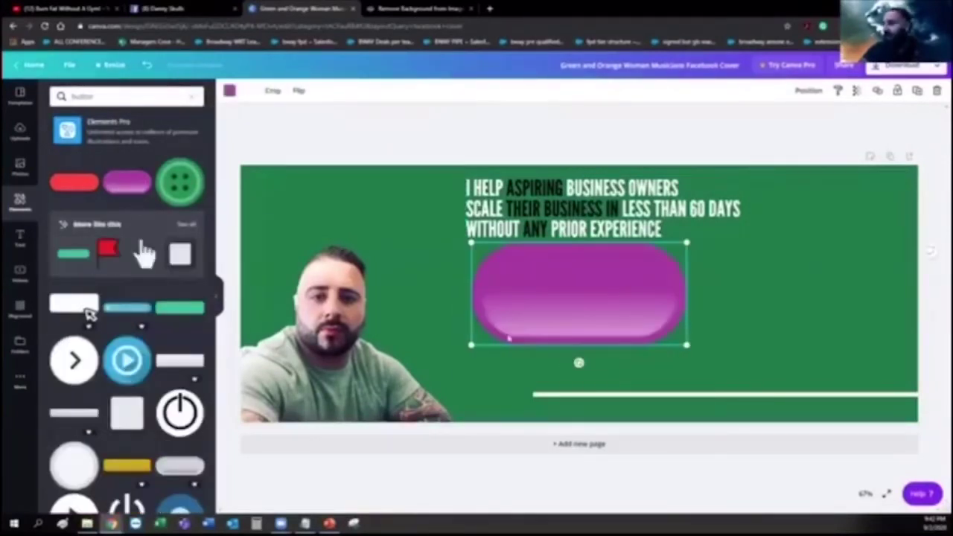
Recolour the pill-shaped button red, shrink it slightly and move it under the middle of the headline
click(230, 92)
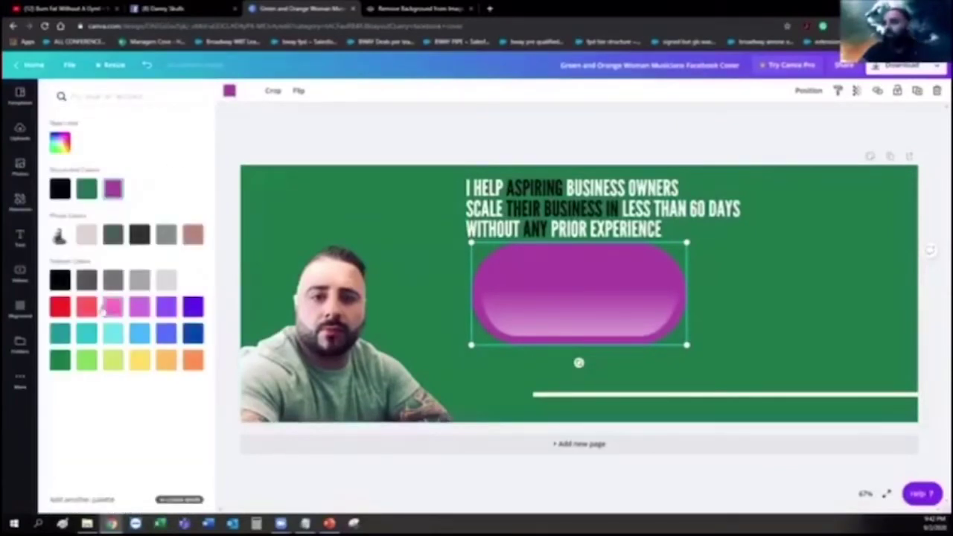
click(60, 309)
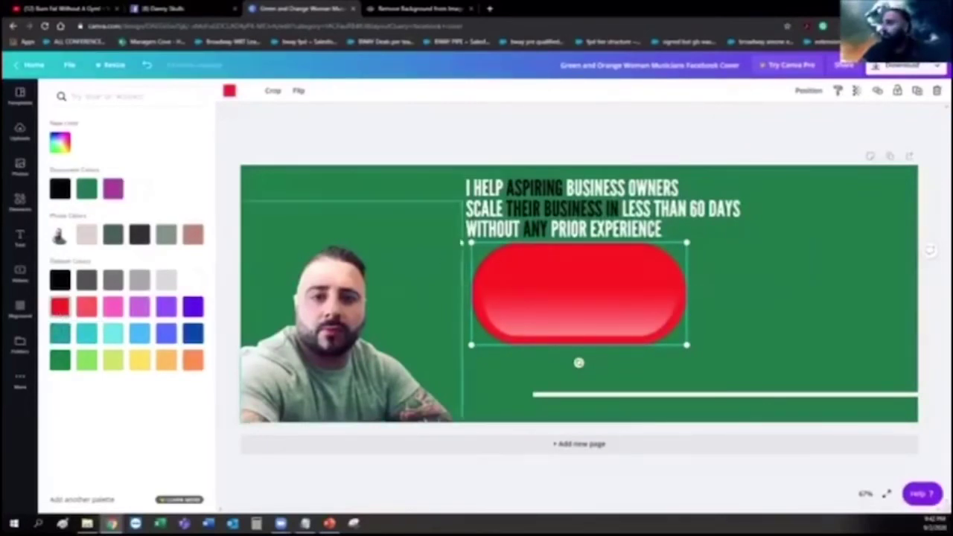
drag(471, 243, 500, 258)
drag(622, 299, 659, 300)
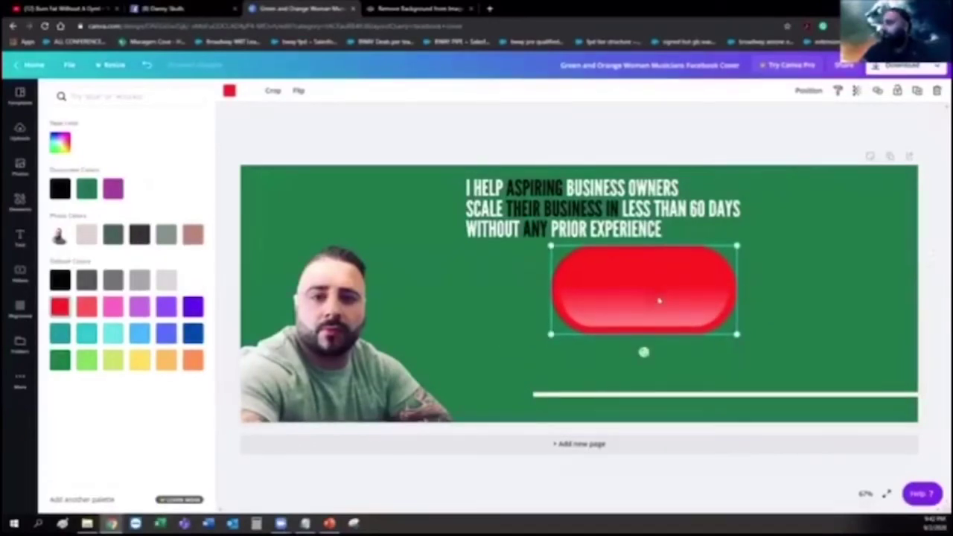
Add a heading text box, place it on the red button and select all its text
click(21, 242)
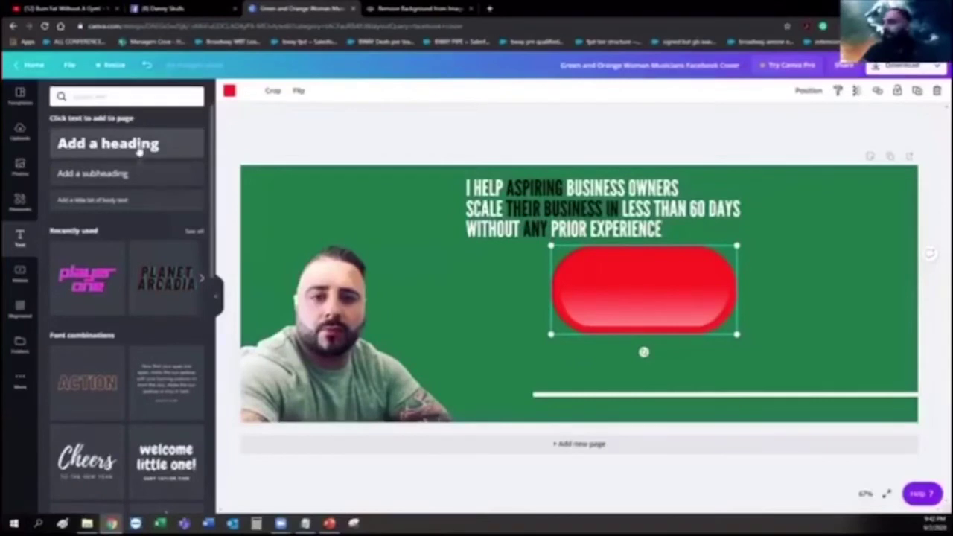
drag(137, 149, 645, 352)
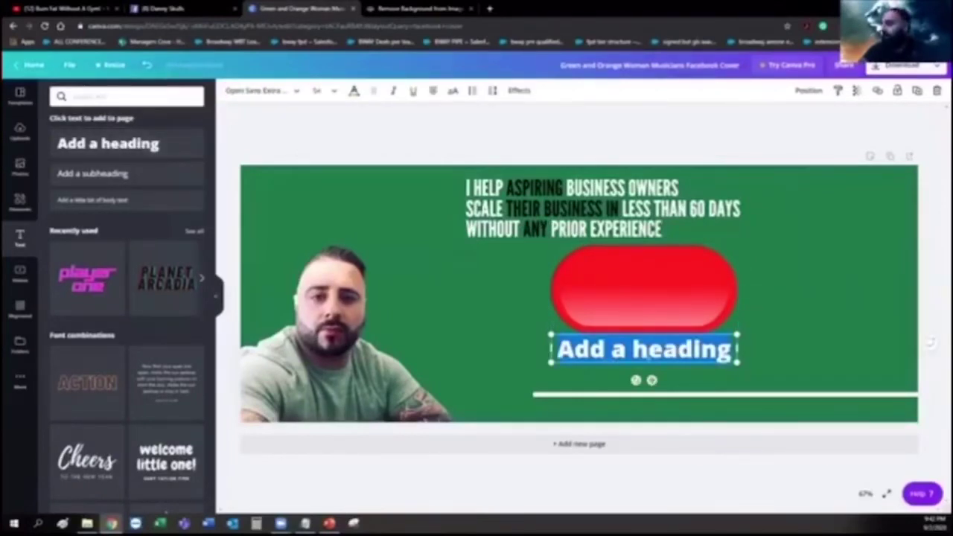
drag(632, 349, 782, 348)
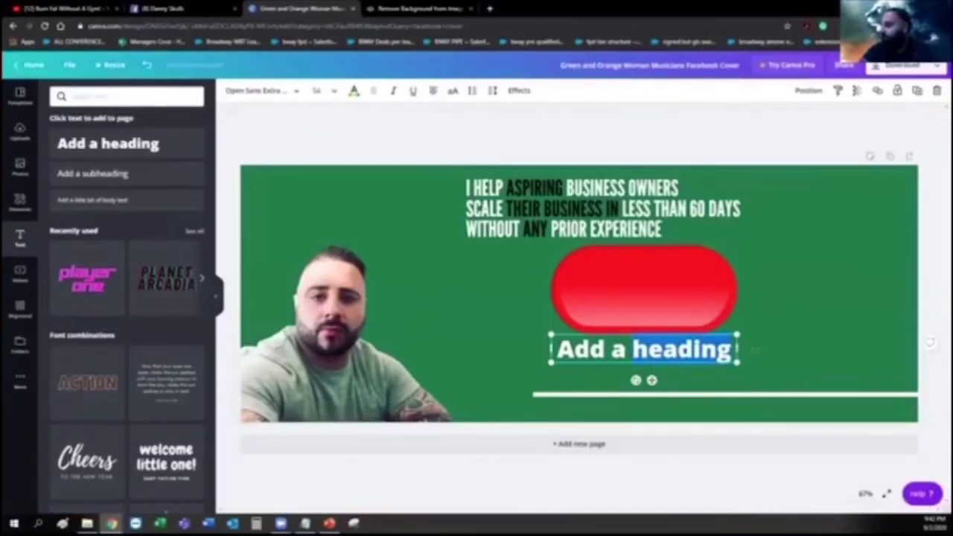
click(768, 350)
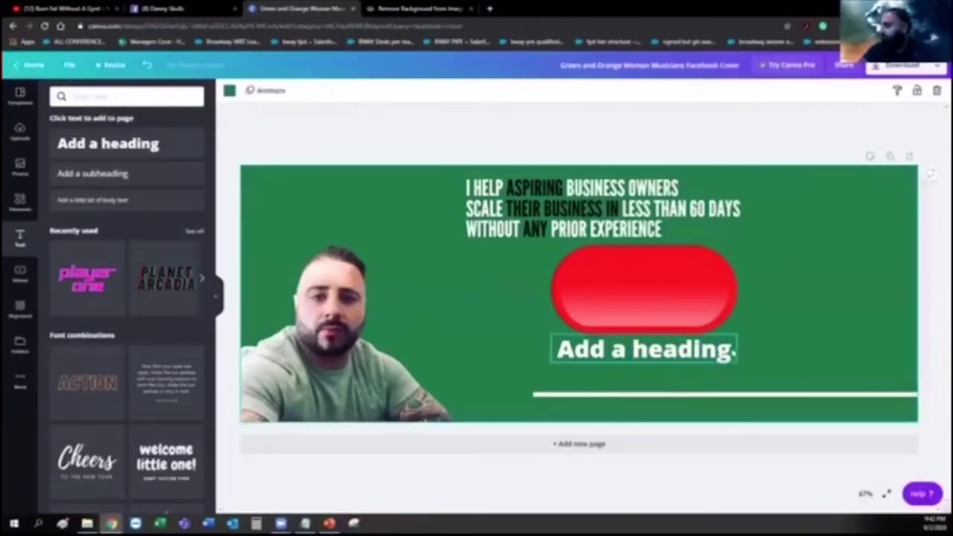
drag(645, 349, 645, 280)
double_click(645, 280)
key(ctrl+a)
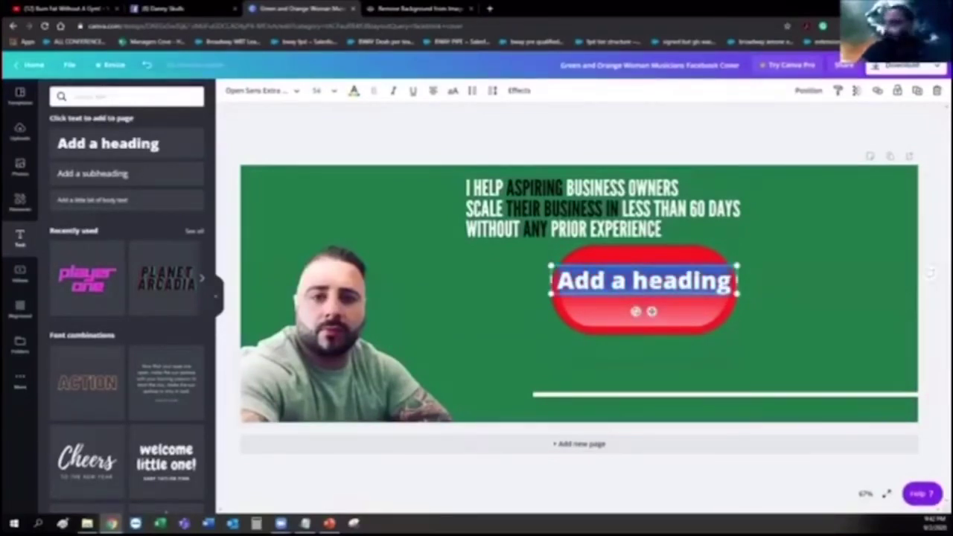
Reduce the font size of the heading on the red button to 42
click(319, 90)
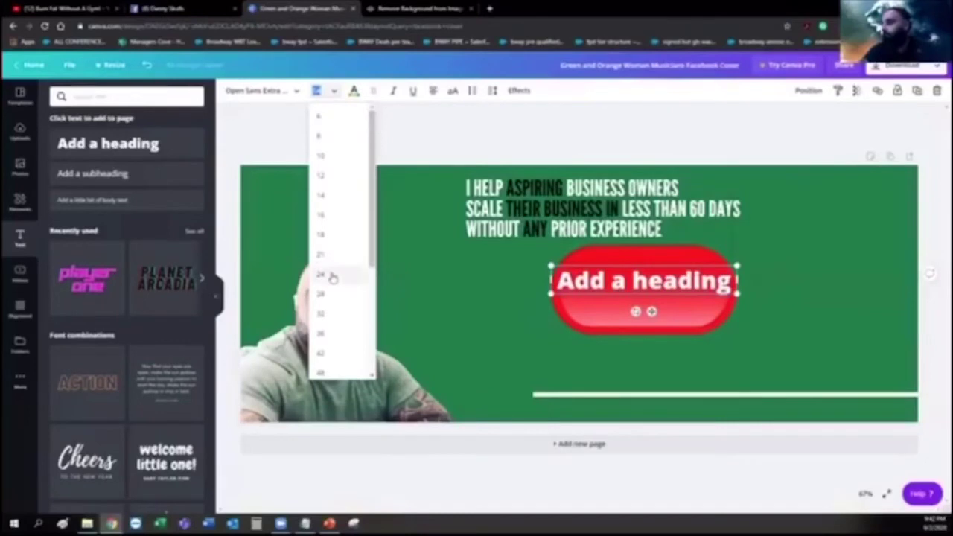
click(332, 277)
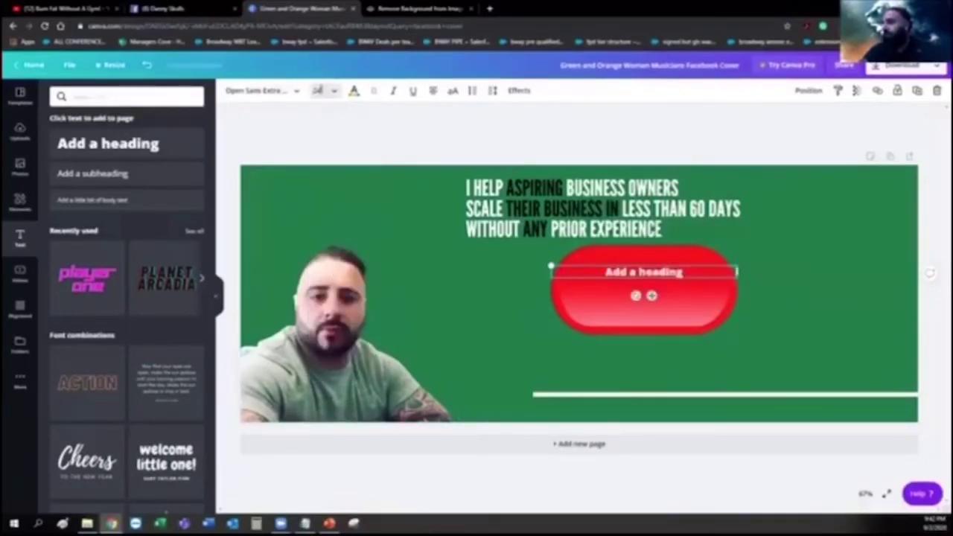
click(319, 90)
click(321, 322)
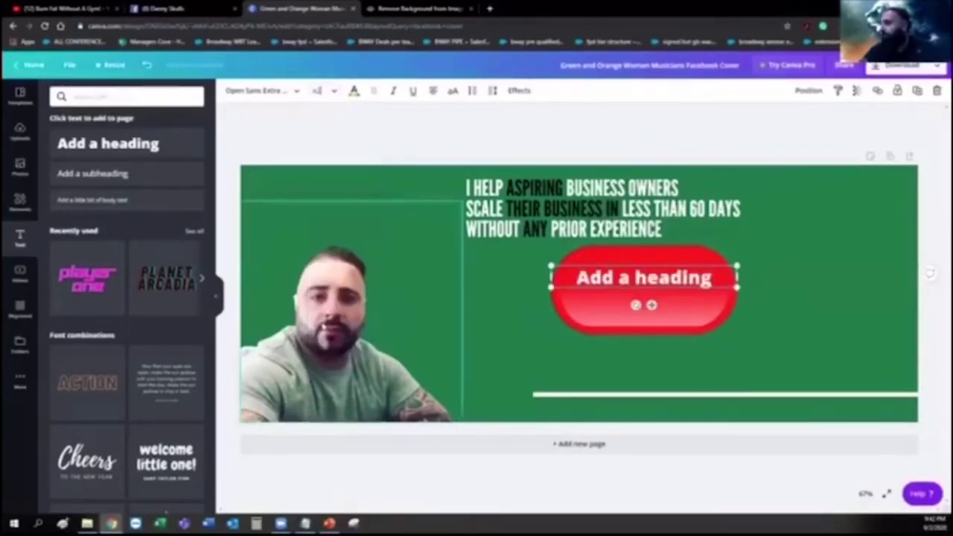
Replace the placeholder heading on the red button with "JOIN MY FREE FB GROUP TO LEARN MORE"
key(BackSpace)
key(BackSpace)
key(BackSpace)
key(BackSpace)
key(BackSpace)
key(BackSpace)
key(BackSpace)
key(BackSpace)
key(BackSpace)
key(BackSpace)
key(BackSpace)
key(BackSpace)
key(BackSpace)
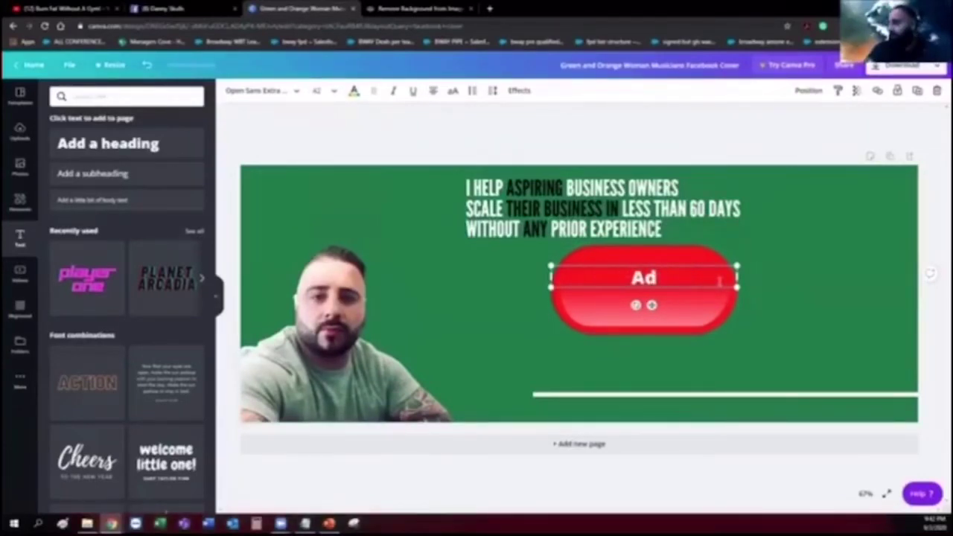
text(JOI)
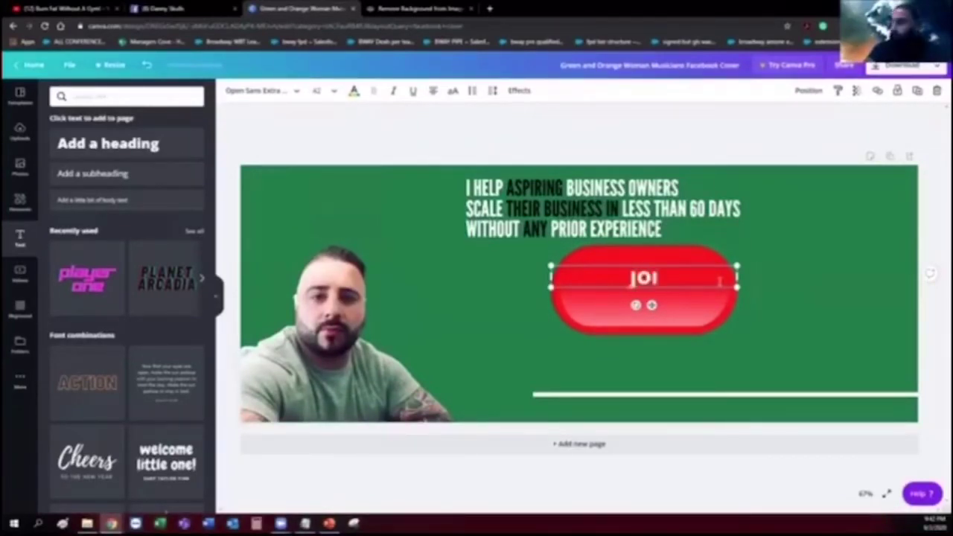
text(N MY FREE F)
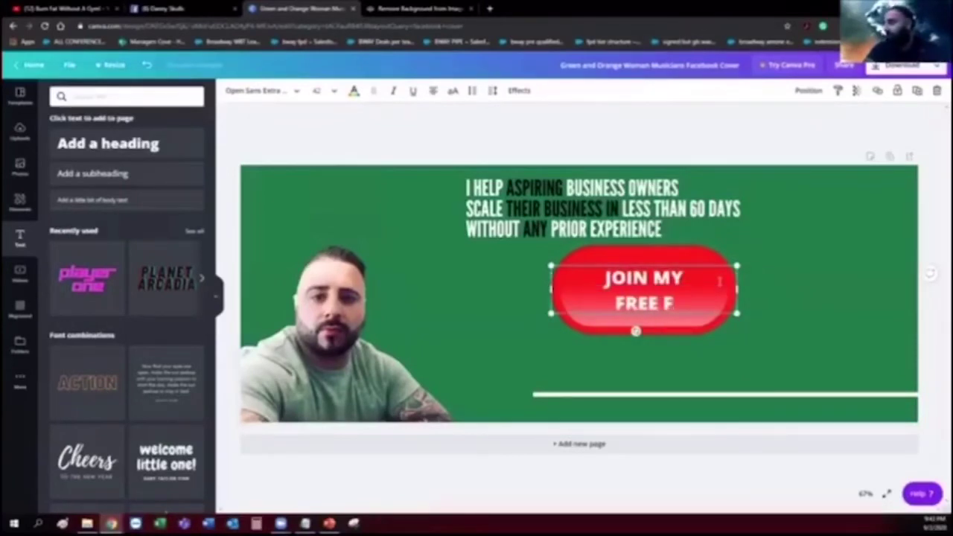
text(B GROUP)
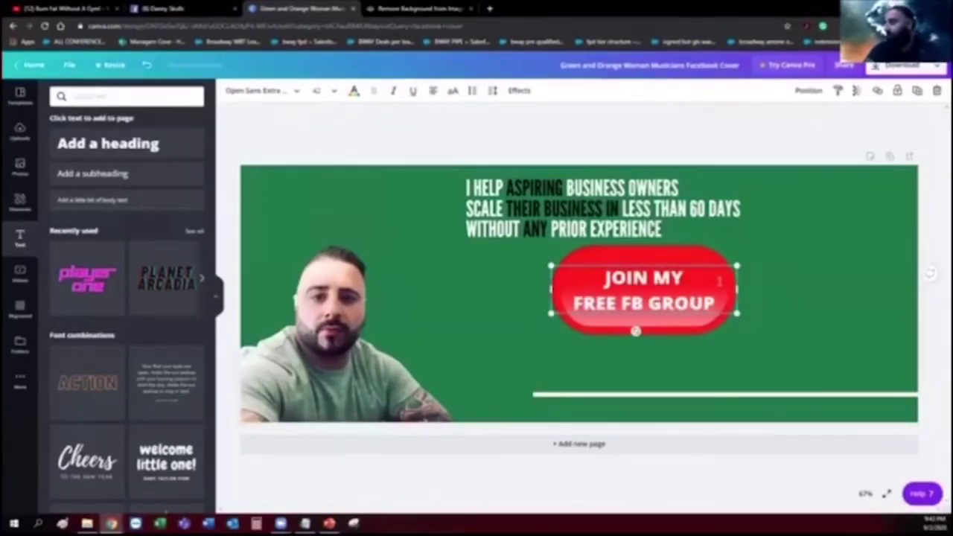
text( TO LEAR)
key(BackSpace)
text(ARN MORE)
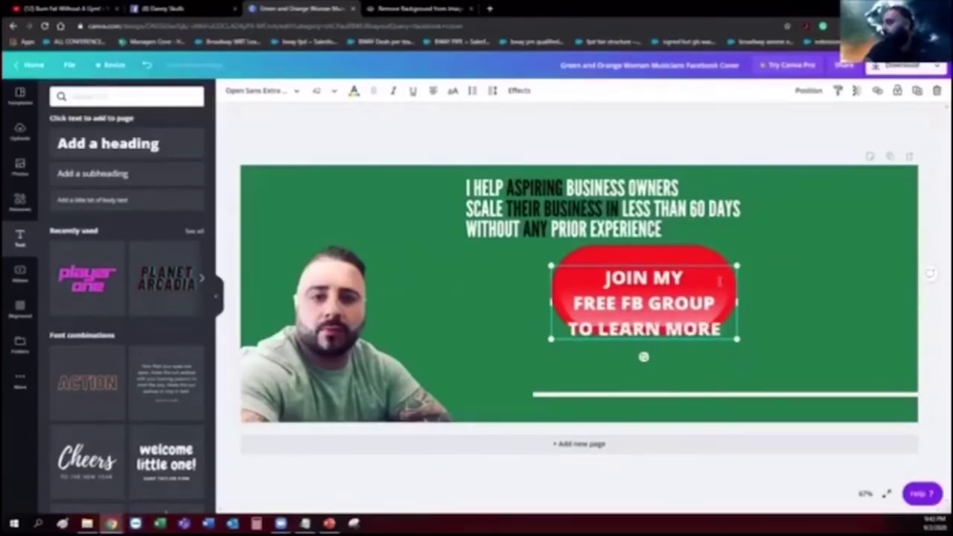
Move the three-line call-to-action text up, shrink it slightly and centre it within the red button
click(791, 306)
click(655, 293)
drag(655, 293, 653, 278)
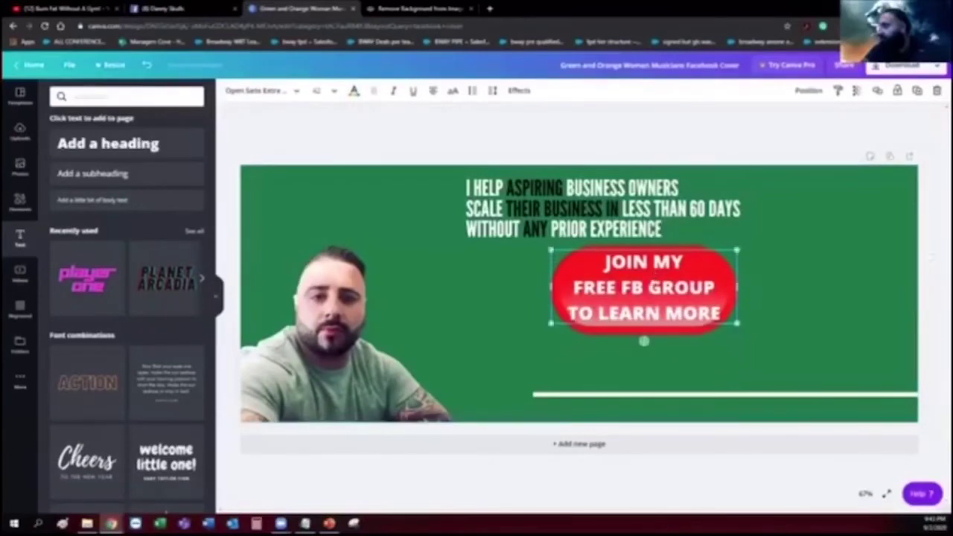
drag(551, 250, 564, 254)
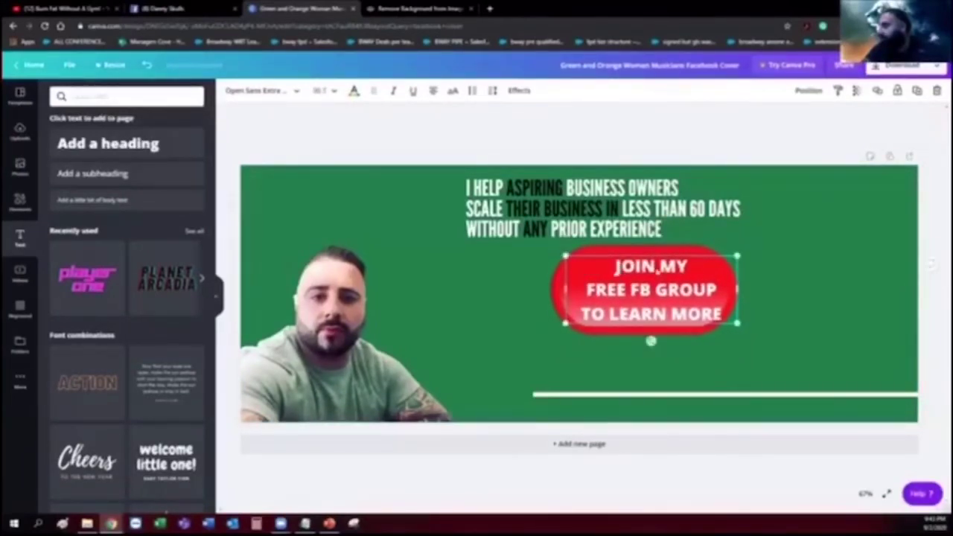
drag(651, 267, 654, 263)
click(823, 248)
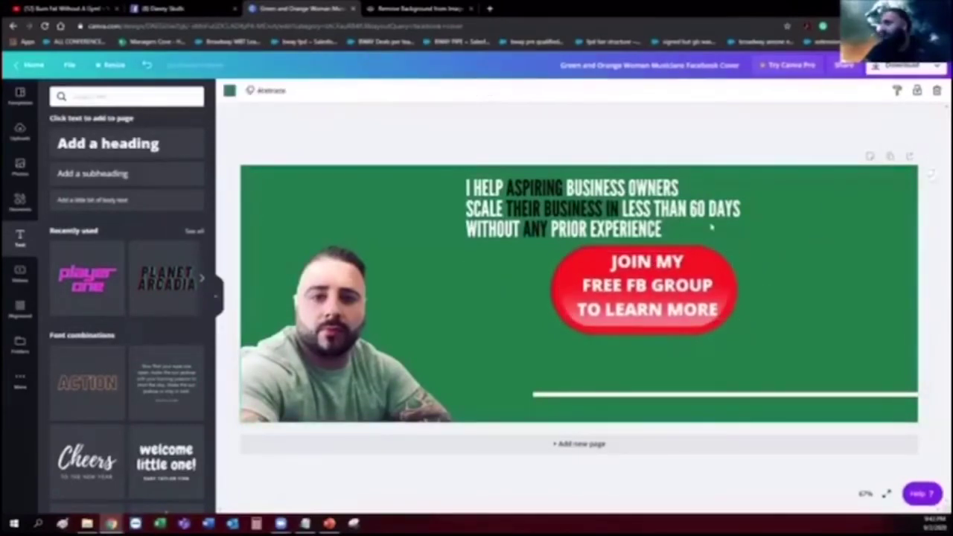
Enlarge the portrait from its lower-left corner so it reaches close to the headline and the white line
click(354, 264)
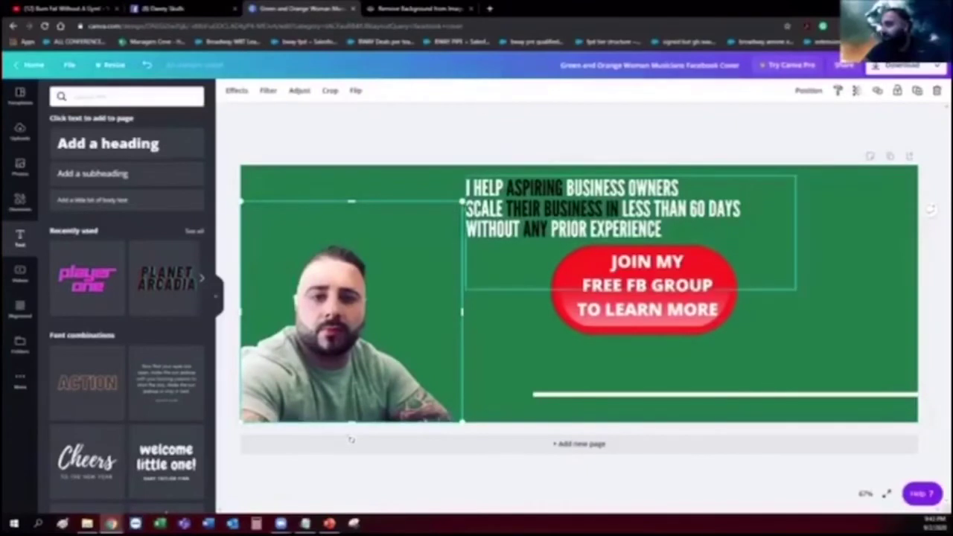
drag(462, 201, 502, 126)
click(352, 125)
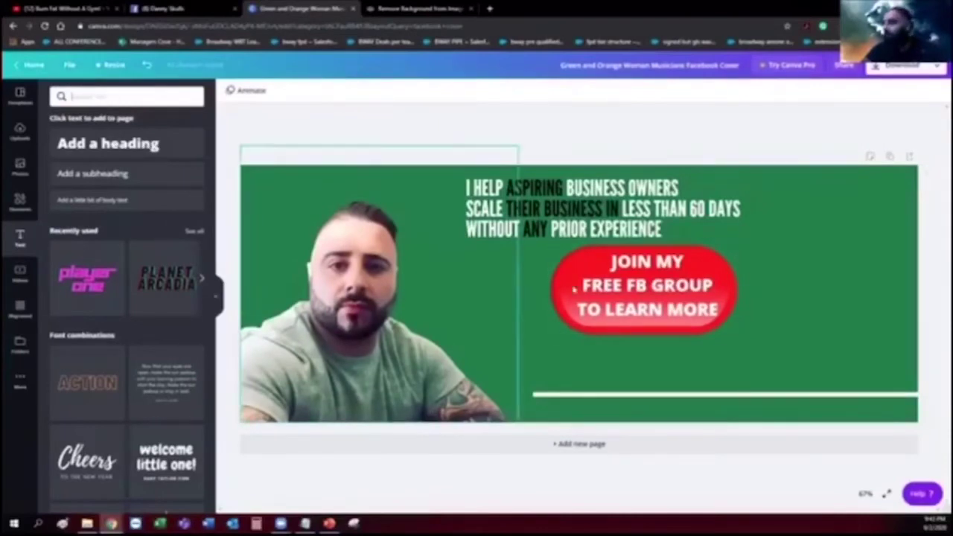
Search the graphic elements library for "ARROW"
click(109, 97)
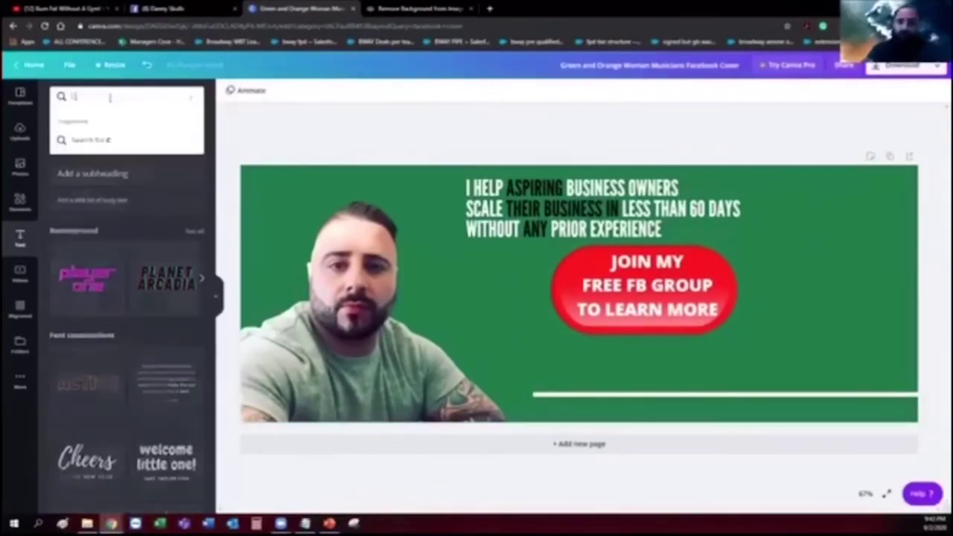
text(k)
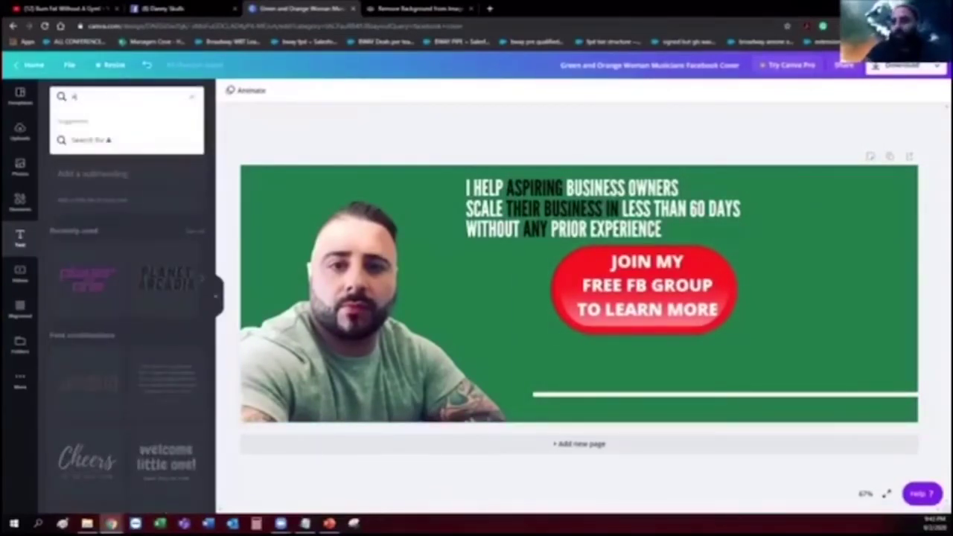
click(20, 200)
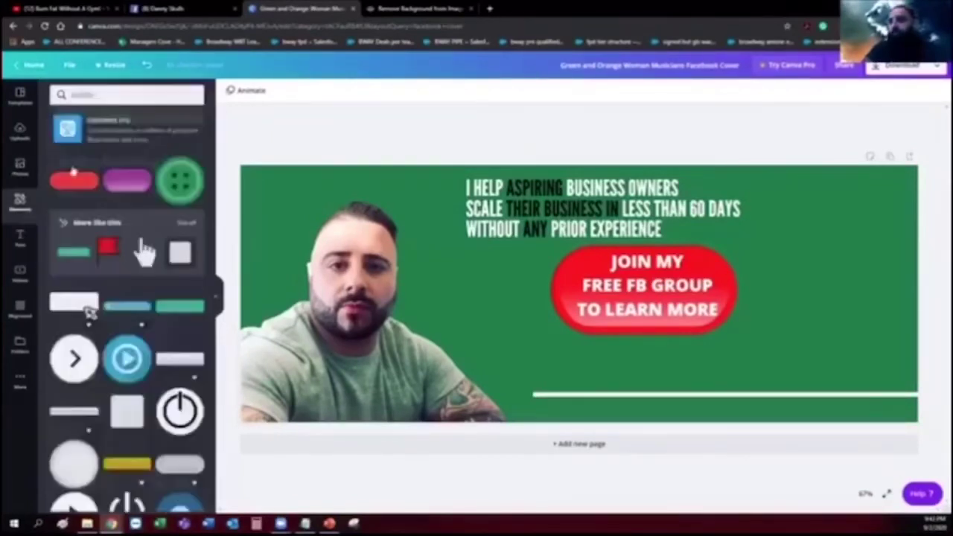
key(BackSpace)
key(BackSpace)
key(BackSpace)
text(aRROW)
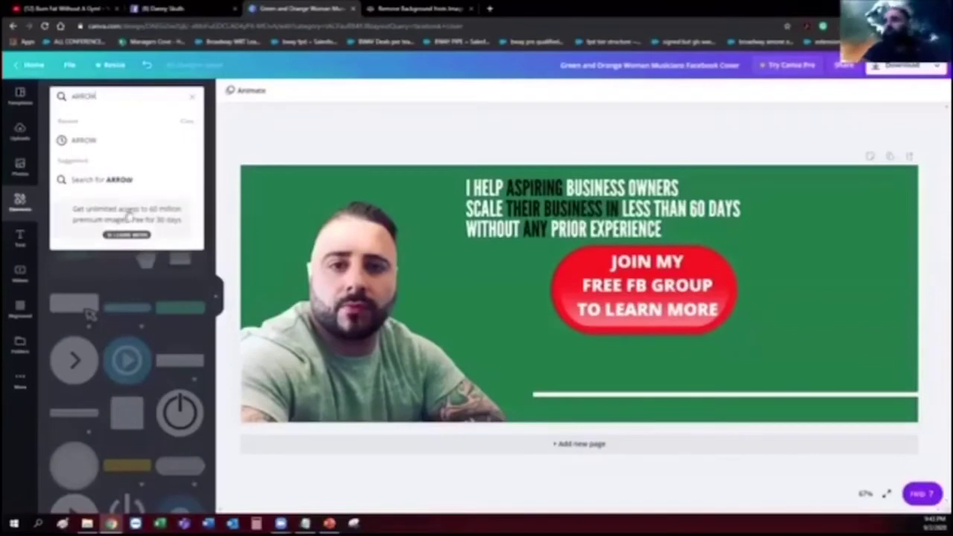
key(Return)
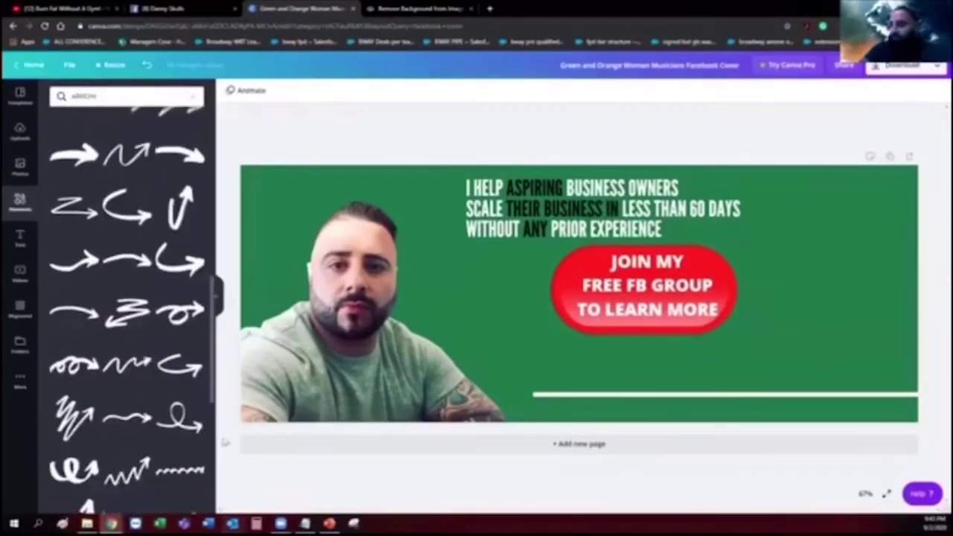
Add the curved pink arrow with the black shadow from the arrow graphics to the cover
drag(212, 371, 219, 475)
scroll(136, 411, down, 2)
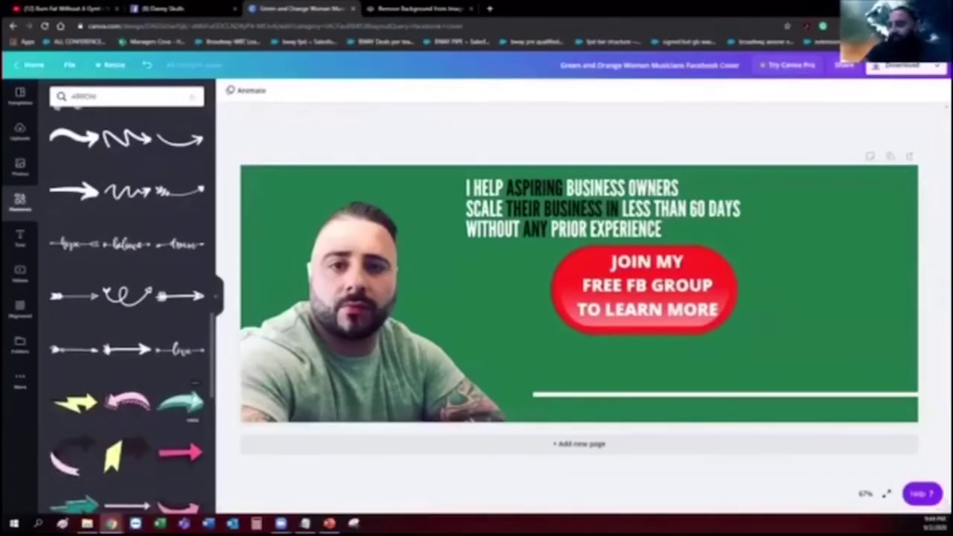
scroll(186, 417, down, 2)
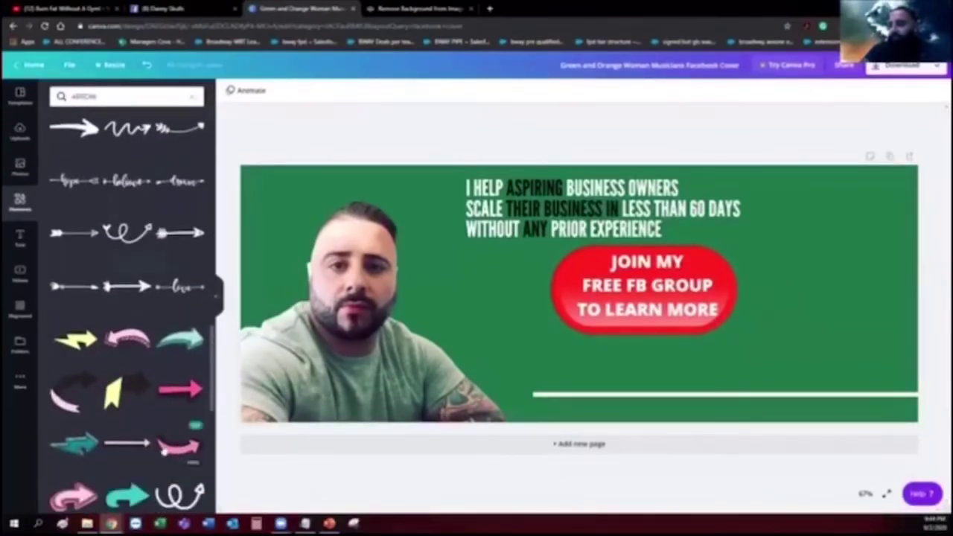
click(75, 391)
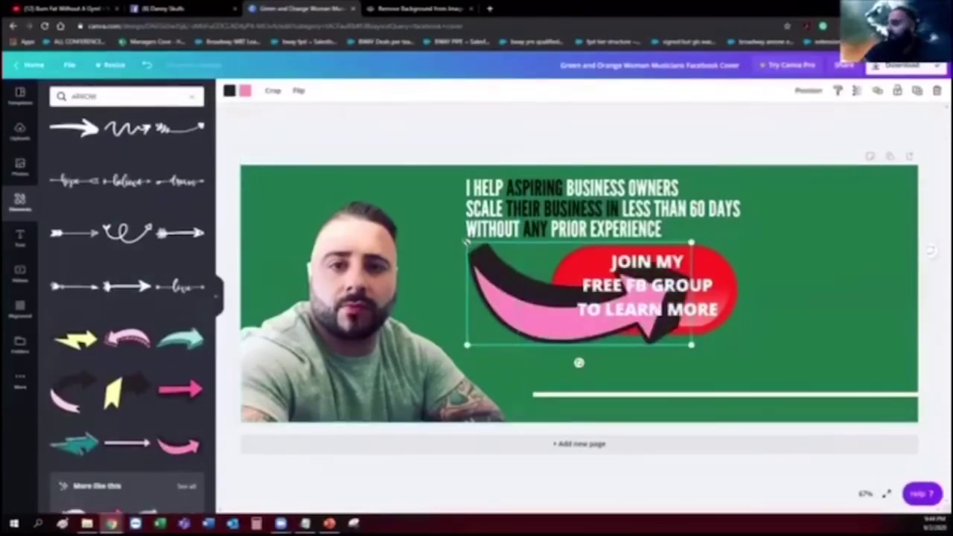
Shrink the curved arrow, rotate it to slope downward and place it under the headline with its tip on the red button's left edge
drag(468, 242, 429, 304)
drag(488, 365, 475, 328)
drag(439, 234, 495, 320)
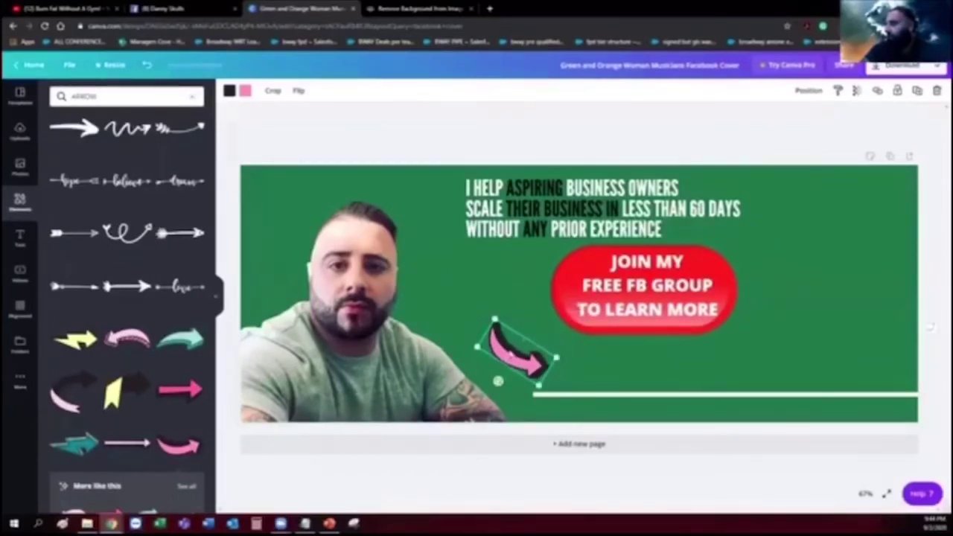
mouse_move(513, 281)
mouse_down()
mouse_move(512, 268)
mouse_move(531, 276)
mouse_up()
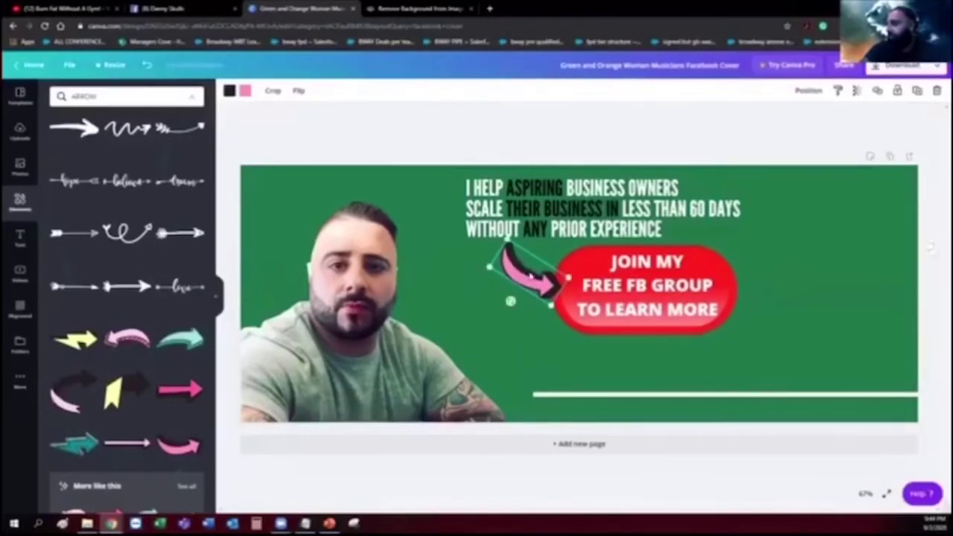
right_click(530, 275)
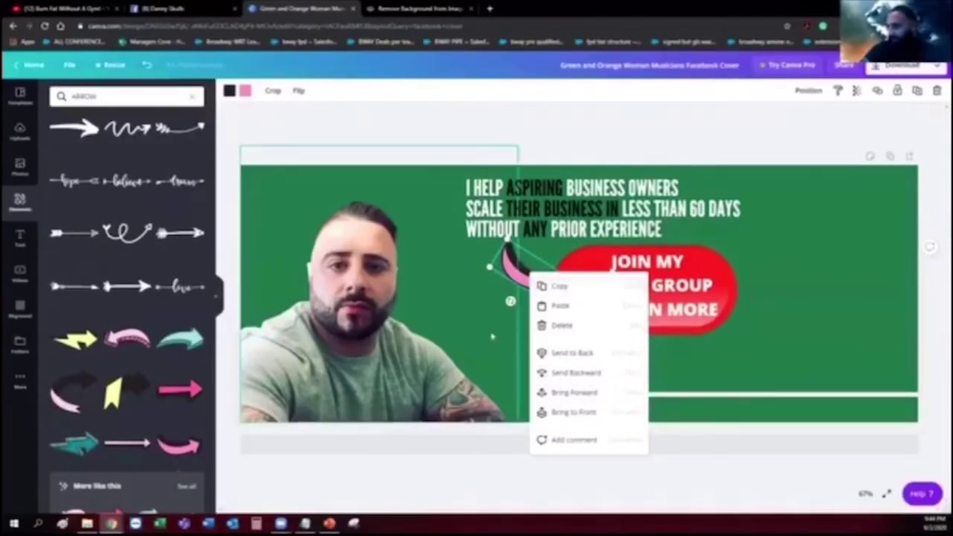
click(827, 367)
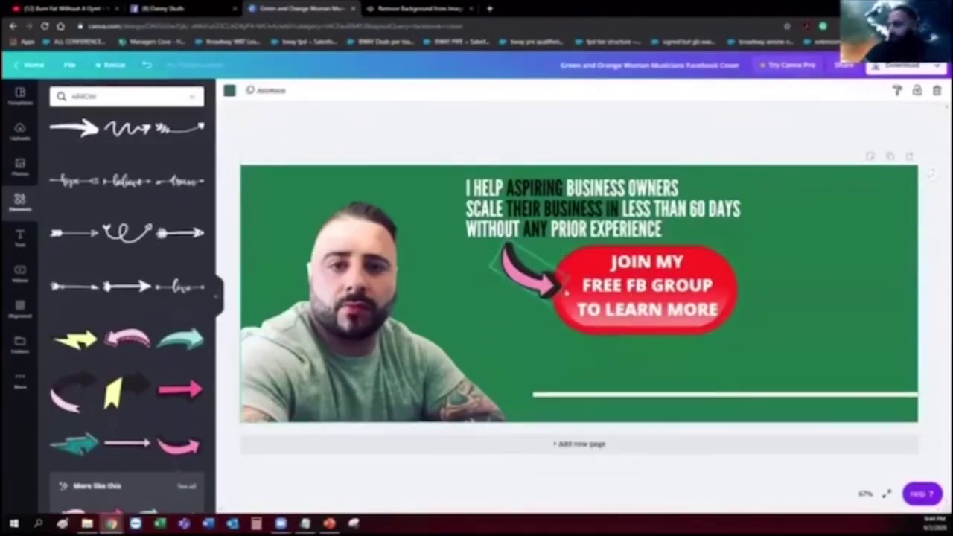
drag(541, 273, 540, 276)
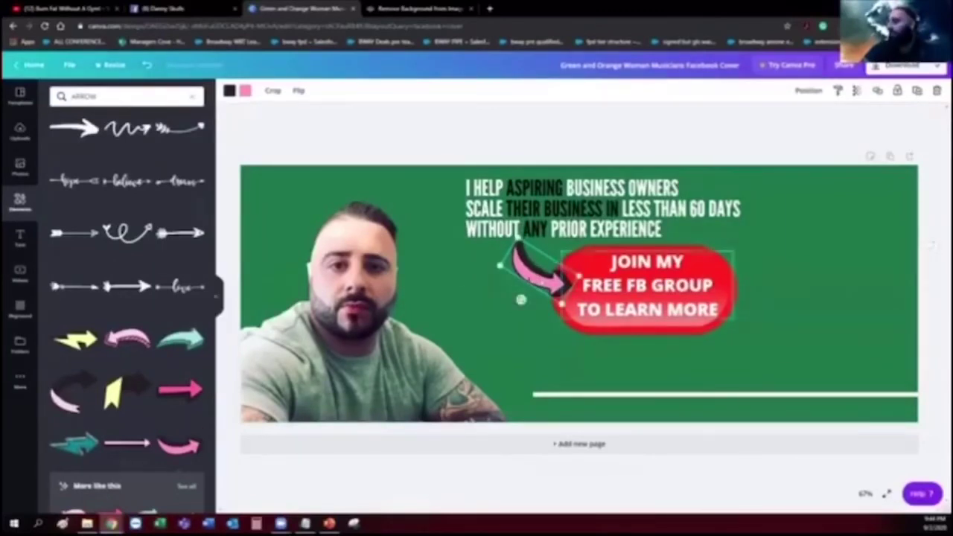
Recolour the arrow's pink part to yellow from the default colours
click(245, 90)
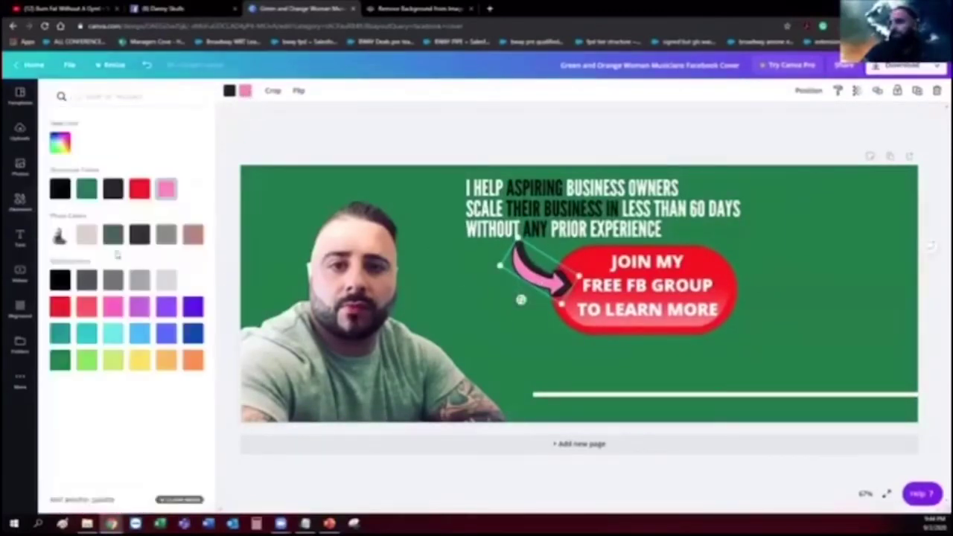
click(141, 362)
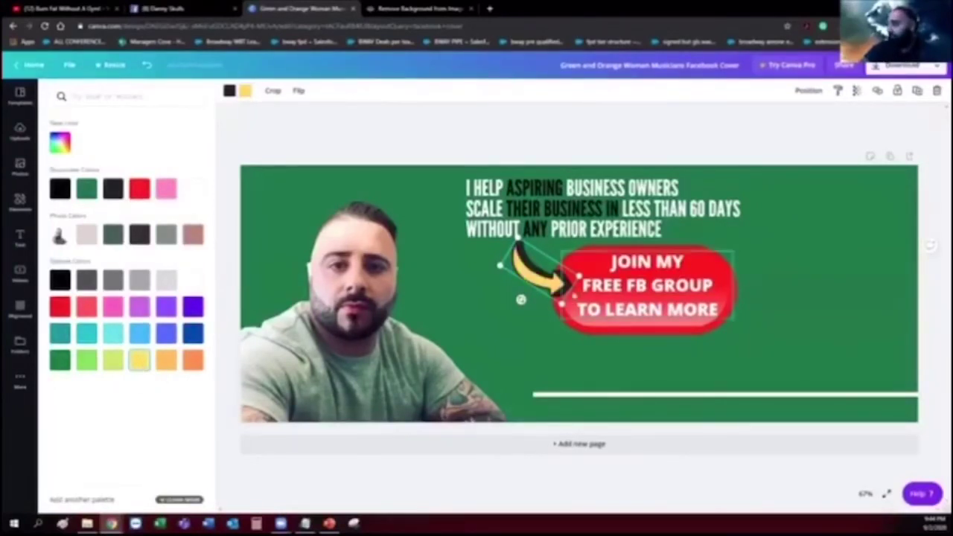
key(Escape)
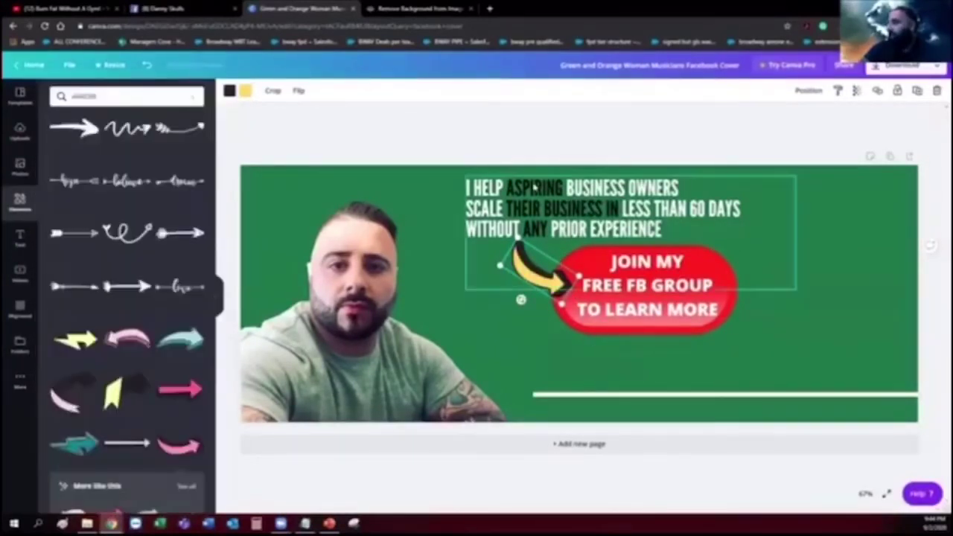
Shift the three-line headline left so it sits closer to the portrait
drag(535, 186, 474, 192)
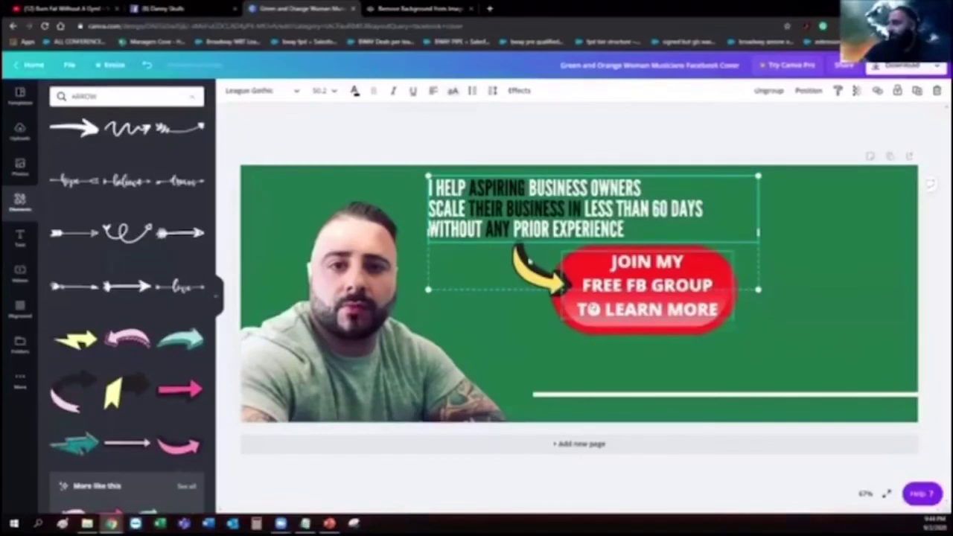
click(756, 345)
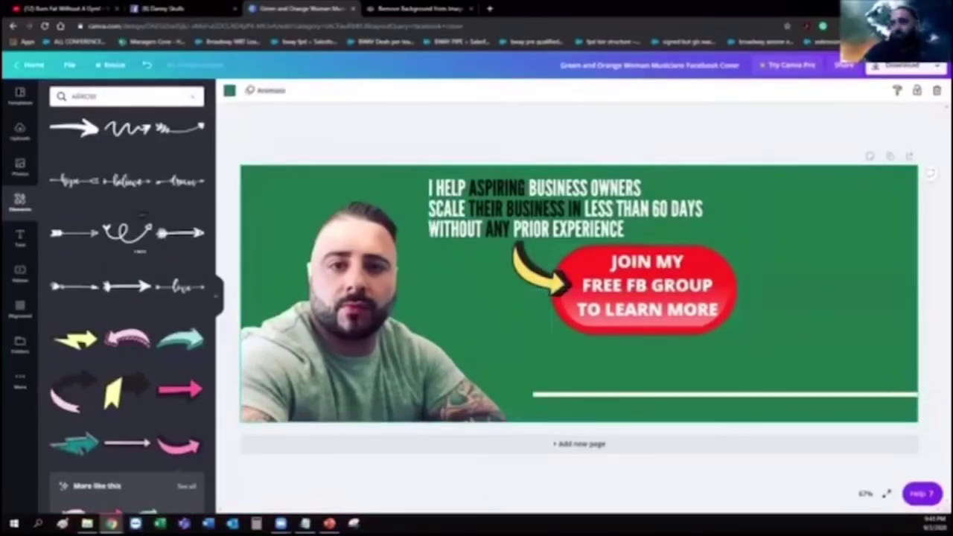
Try the Anton, Gagalin and Montserrat Classic fonts on the headline and restore League Gothic
click(21, 248)
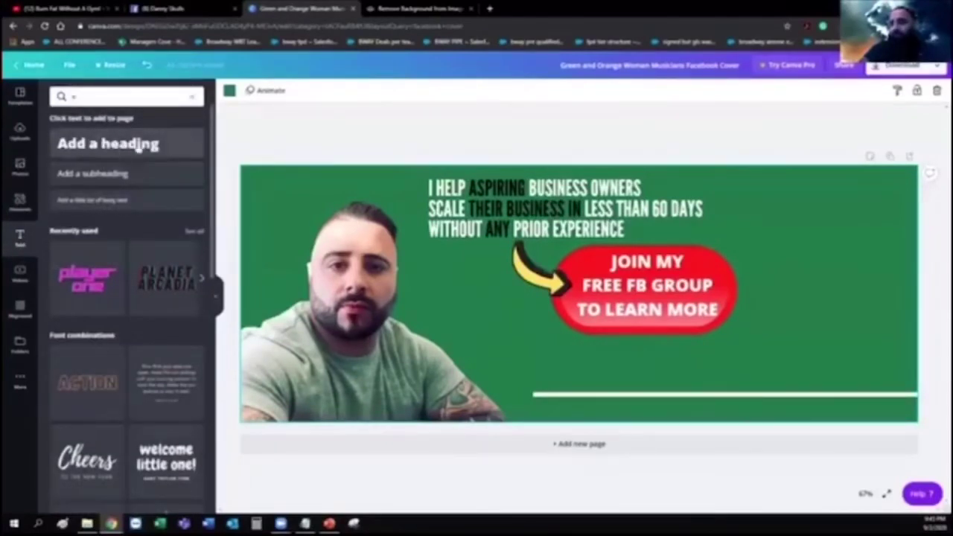
drag(138, 147, 468, 186)
click(617, 211)
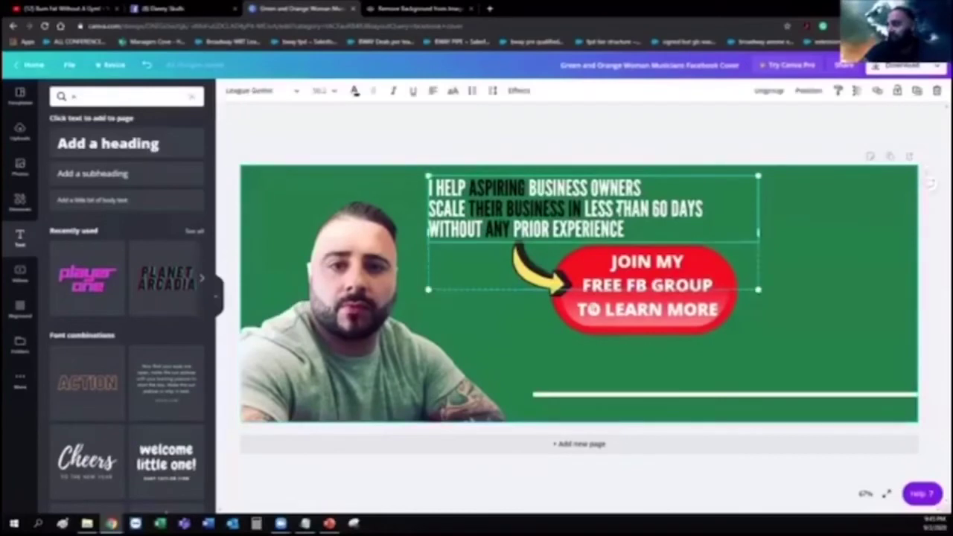
click(284, 96)
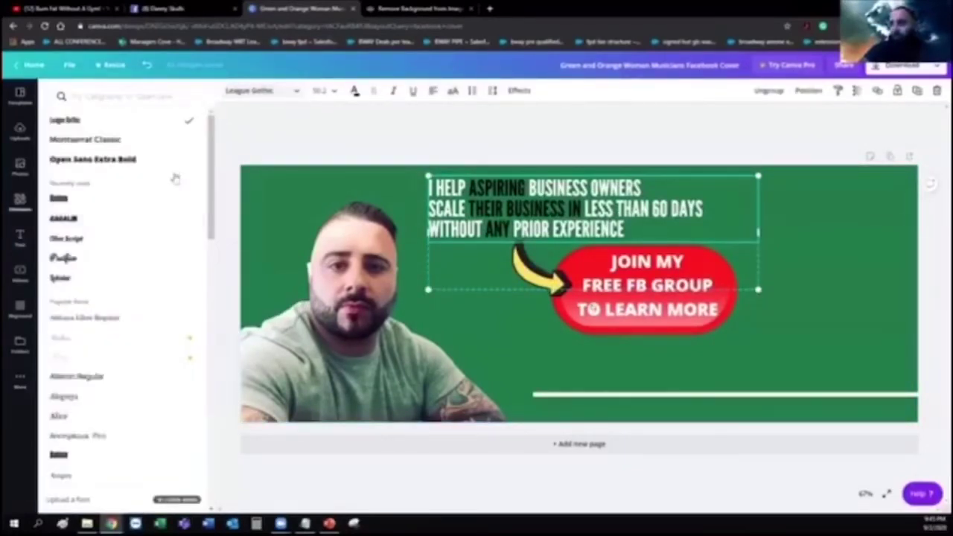
click(72, 221)
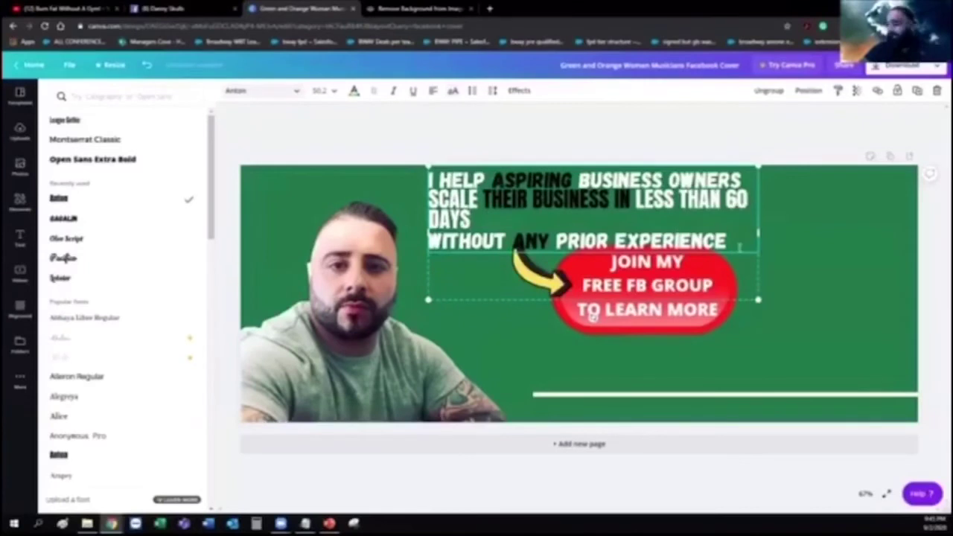
key(ctrl+a)
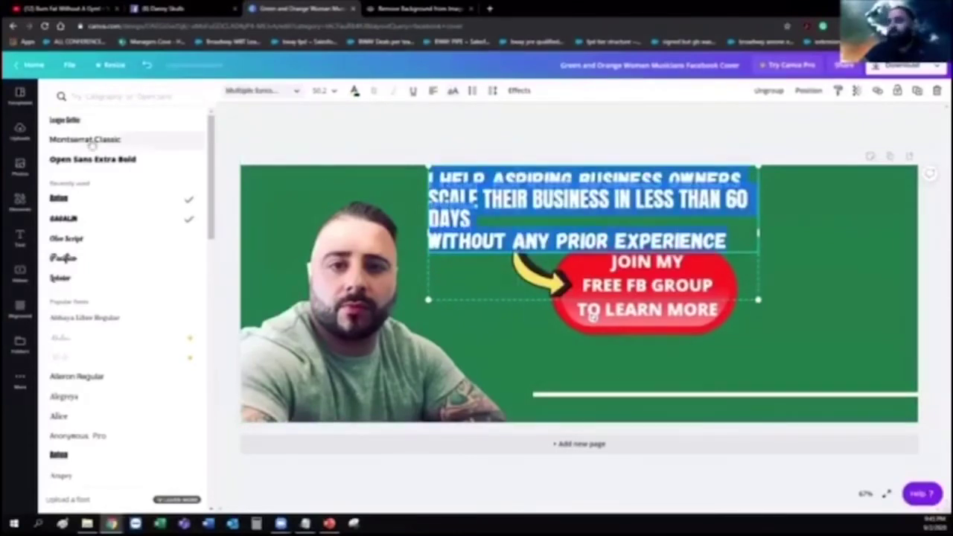
click(90, 141)
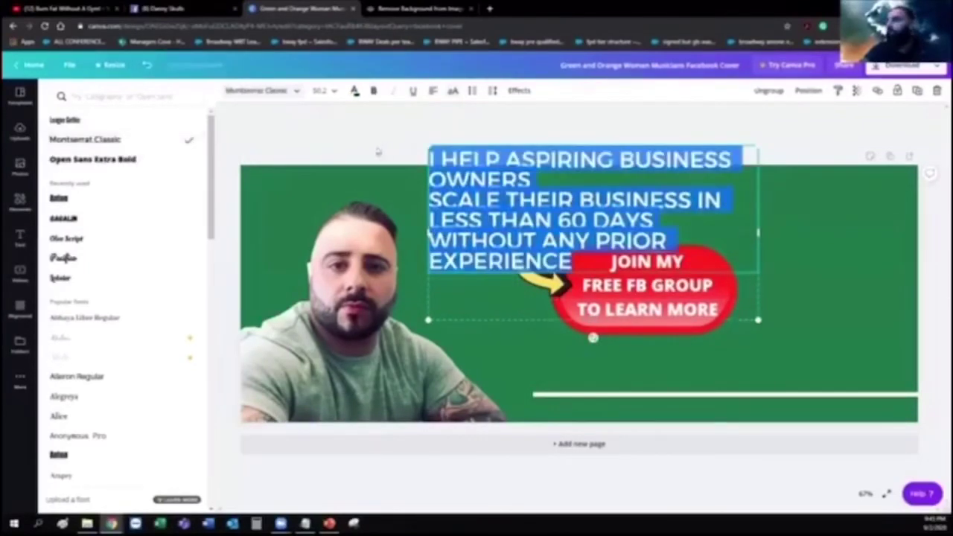
click(83, 123)
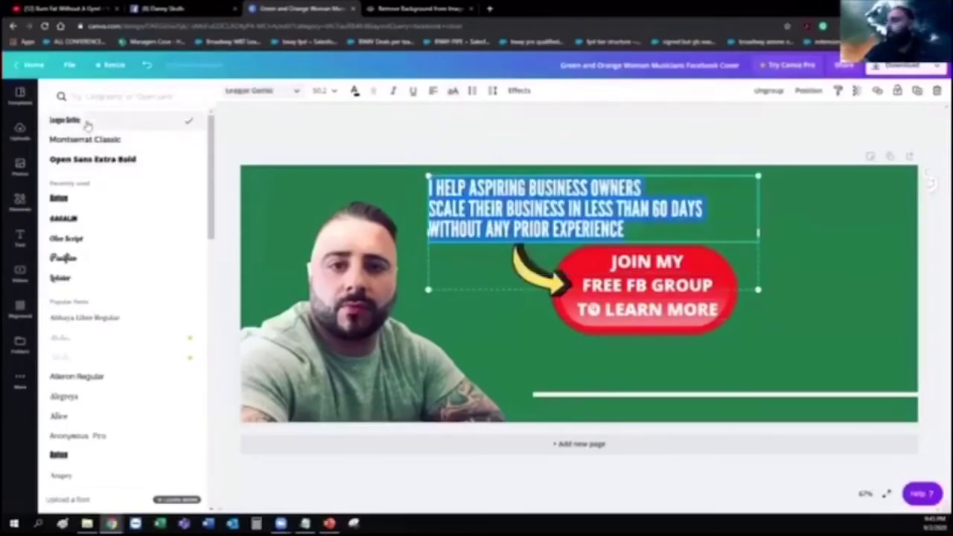
key(Escape)
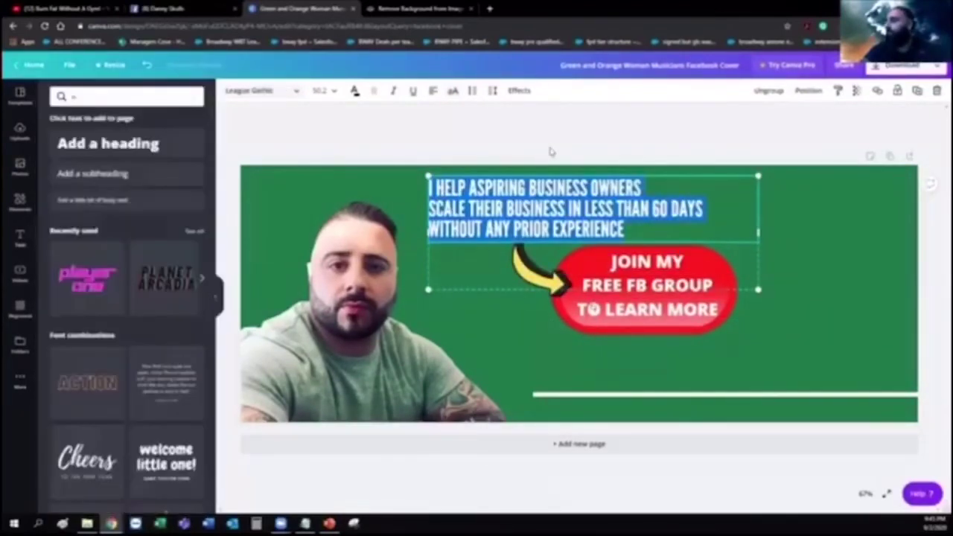
key(Escape)
key(Escape)
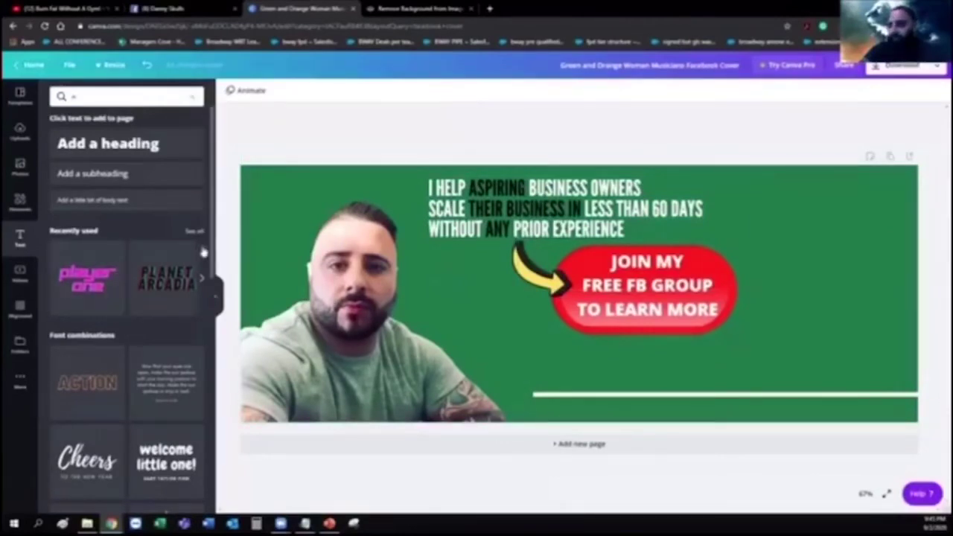
Add the recently used pink "player one" text style to the cover
drag(211, 252, 212, 356)
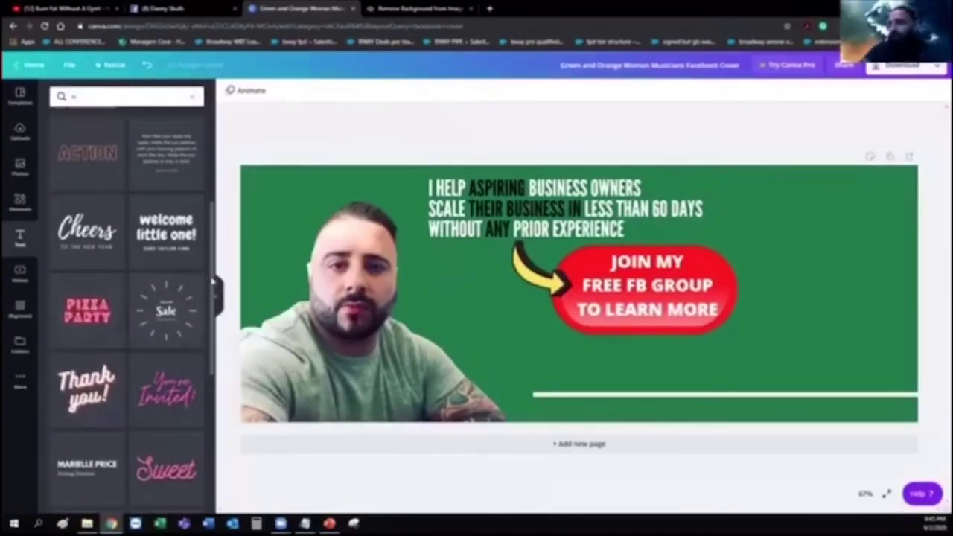
scroll(149, 253, up, 5)
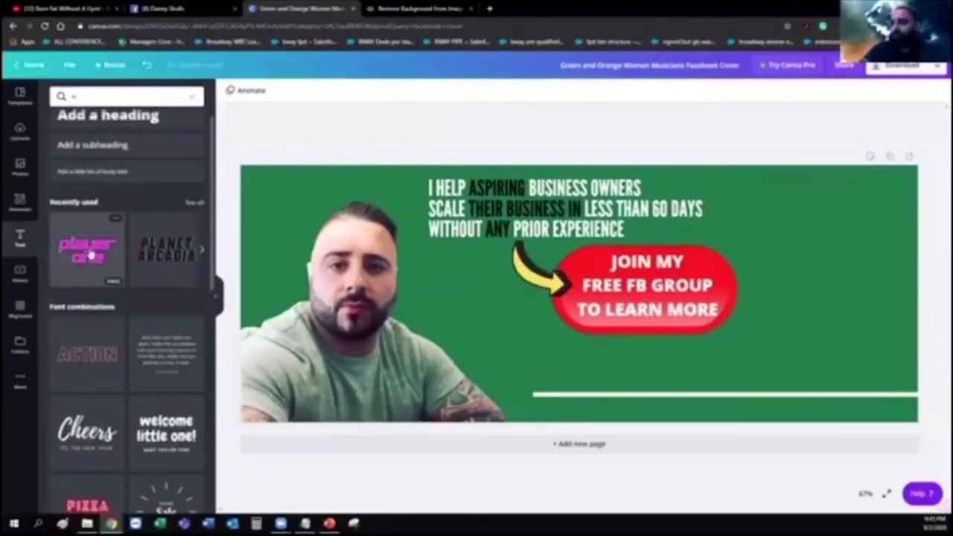
click(90, 255)
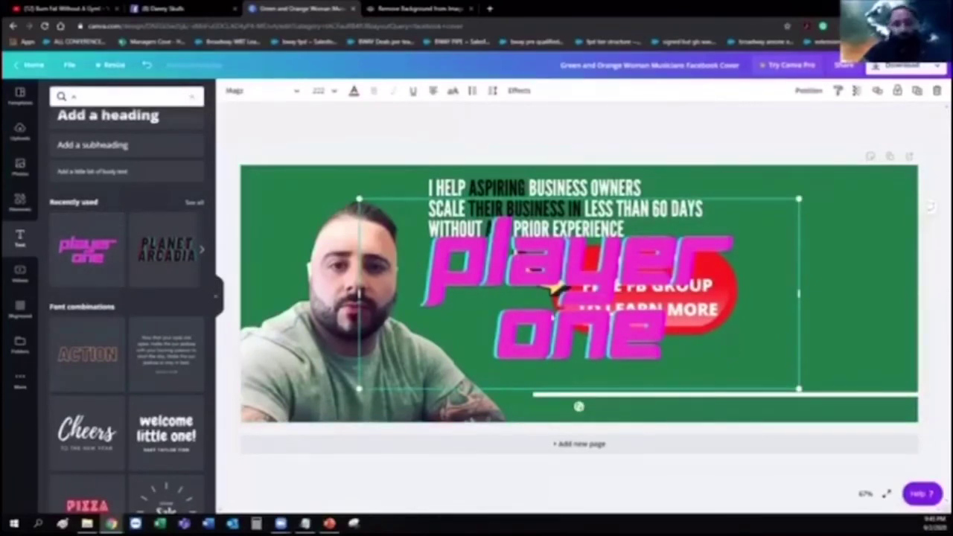
Set the "player one" text's font size to 72 and move it below the red button, just above the white line
key(ctrl+a)
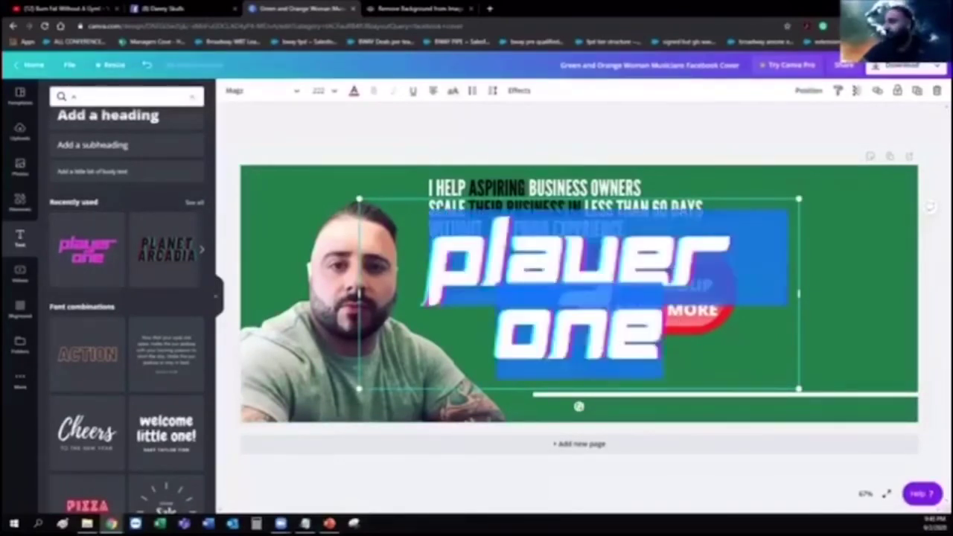
click(334, 92)
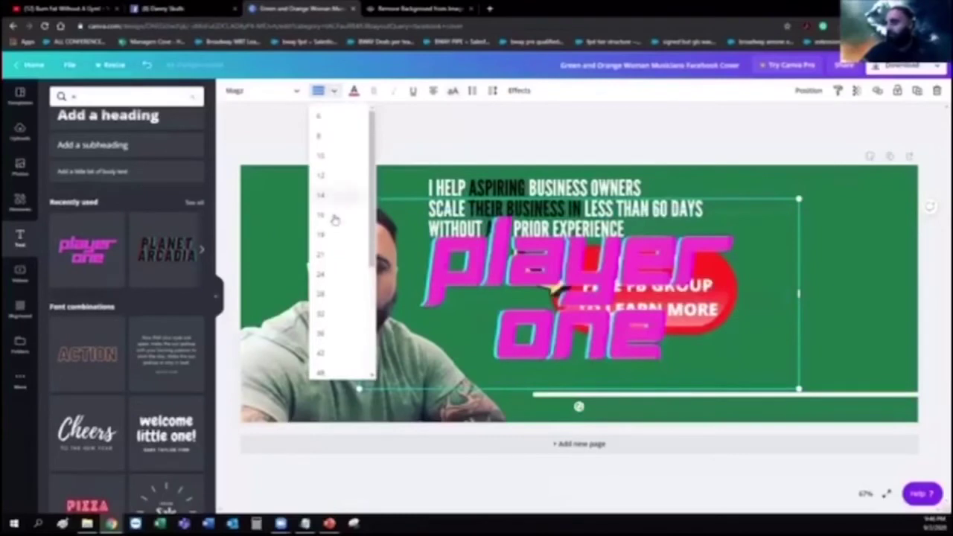
click(322, 370)
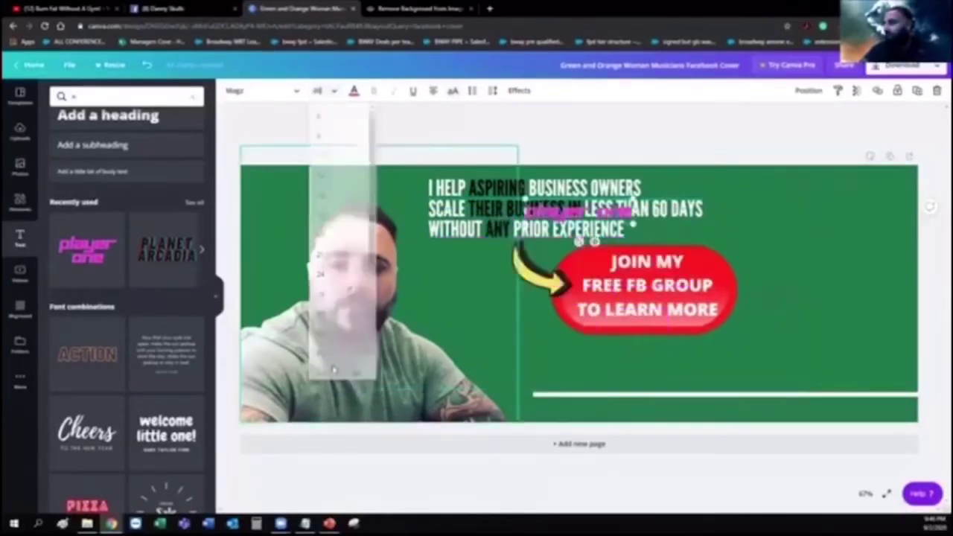
click(335, 92)
scroll(335, 268, down, 1)
click(330, 259)
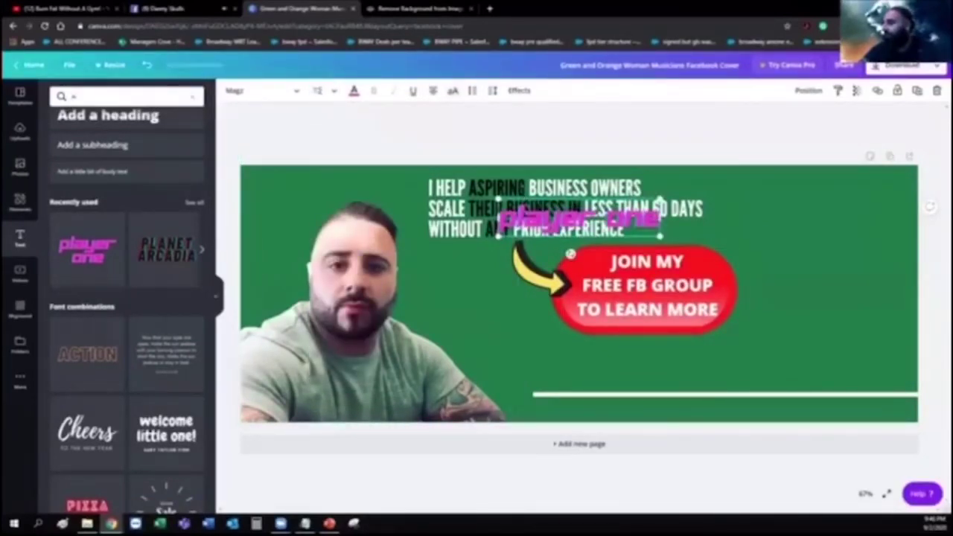
drag(574, 227, 593, 383)
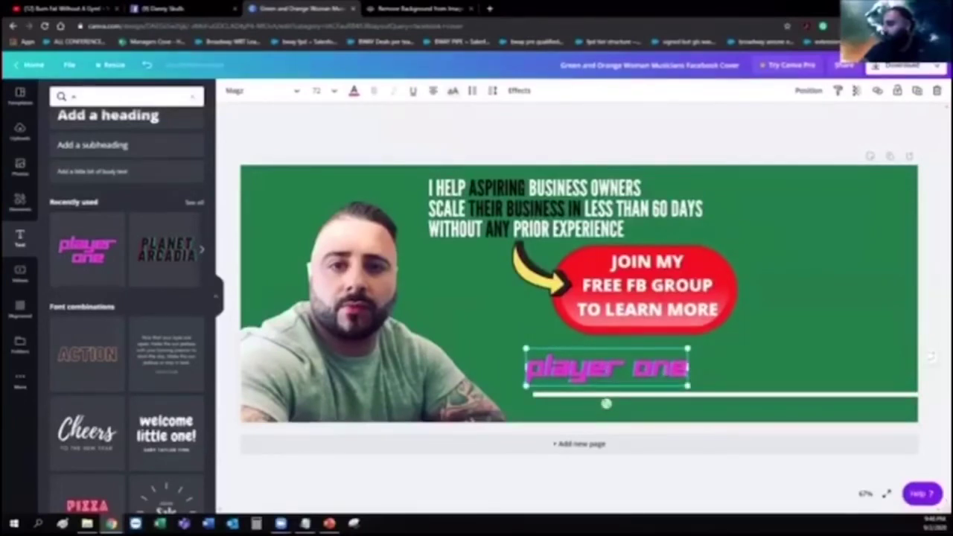
Replace the pink "player one" text with "mindset manifestation mastery"
drag(689, 369, 526, 371)
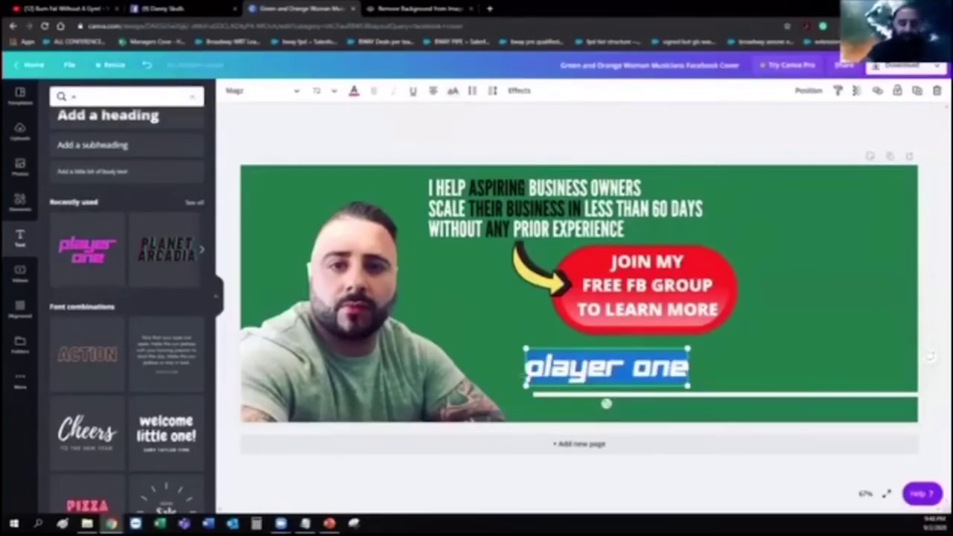
key(BackSpace)
text(min)
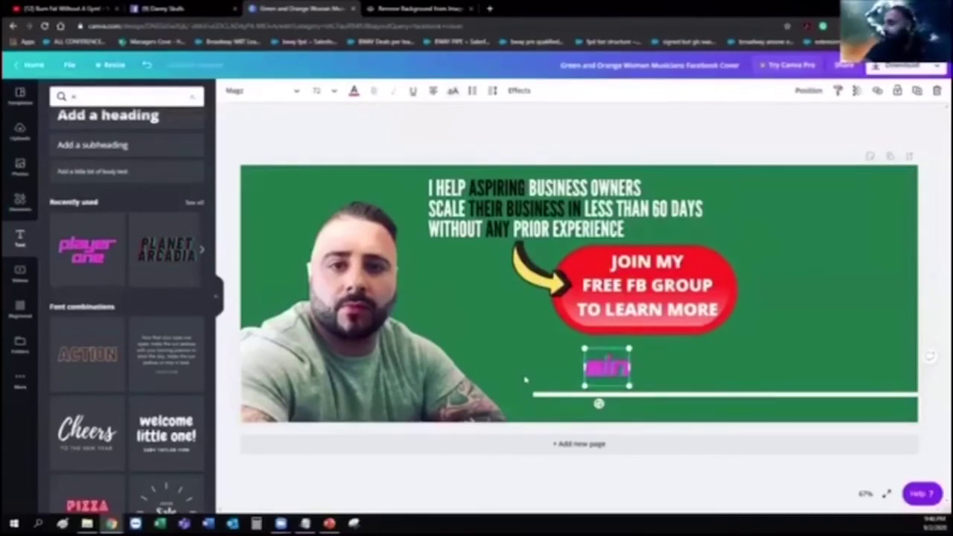
text(dset manic)
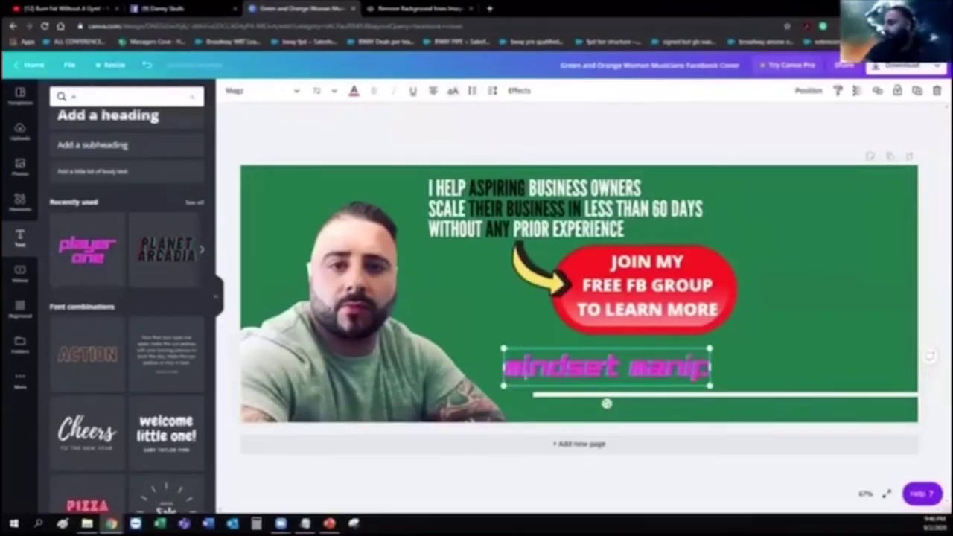
text(estati)
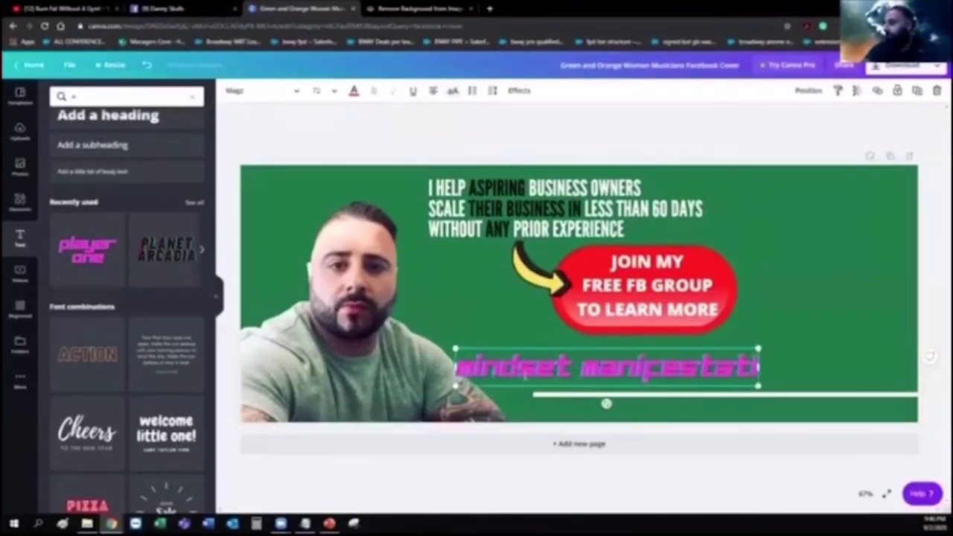
text(on madtery)
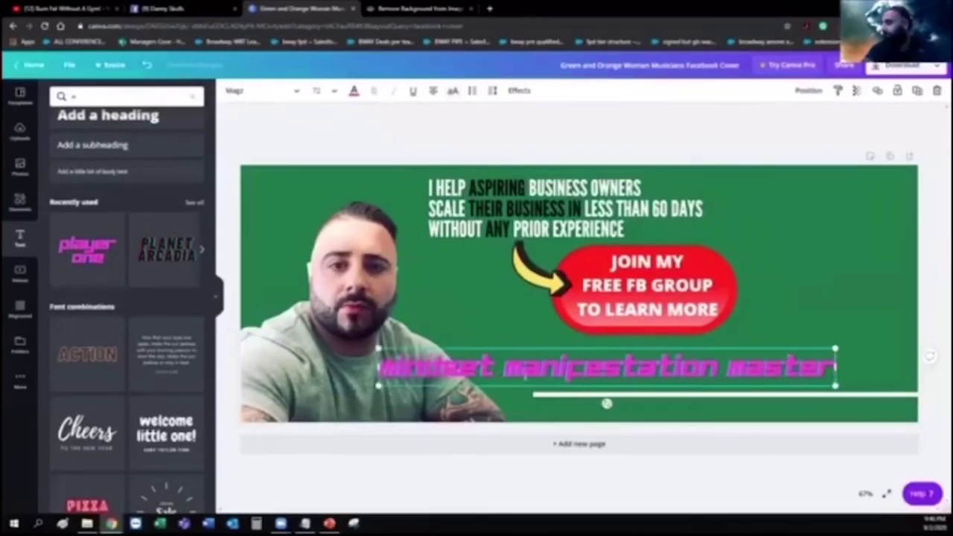
click(803, 302)
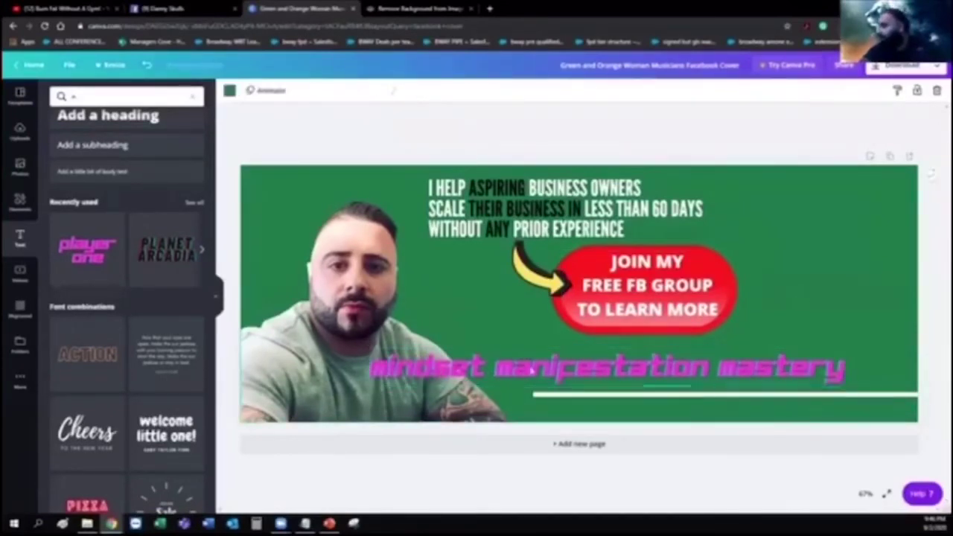
Shift the pink text right and scale it down to about font size 62.1, placing it close above the white line
drag(548, 365, 615, 362)
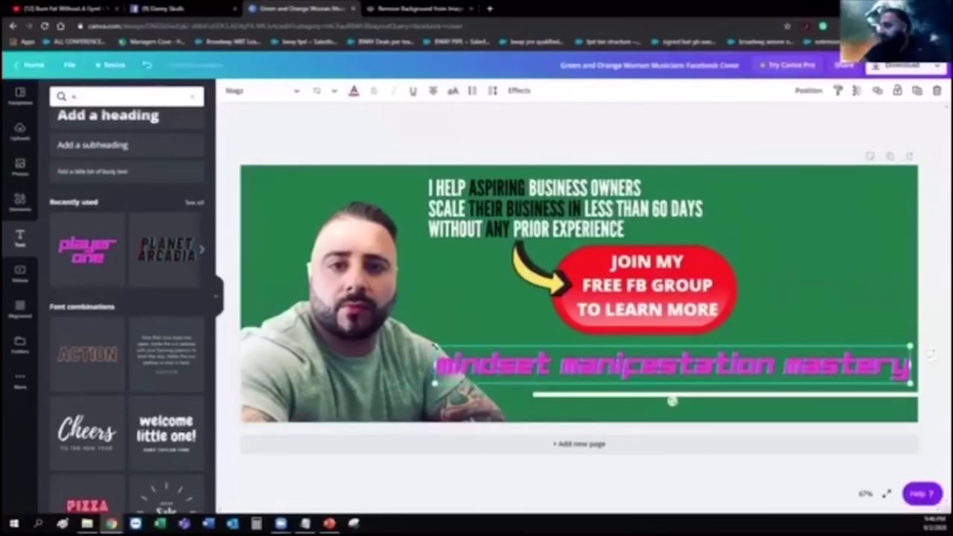
drag(434, 346, 500, 348)
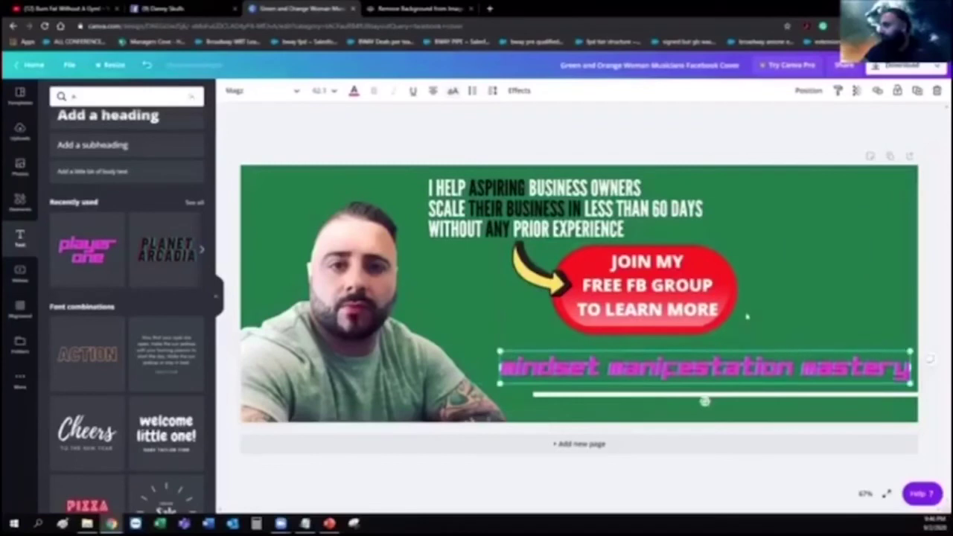
click(815, 304)
click(742, 368)
mouse_move(742, 368)
mouse_down()
mouse_move(735, 377)
mouse_move(732, 369)
mouse_move(749, 370)
mouse_up()
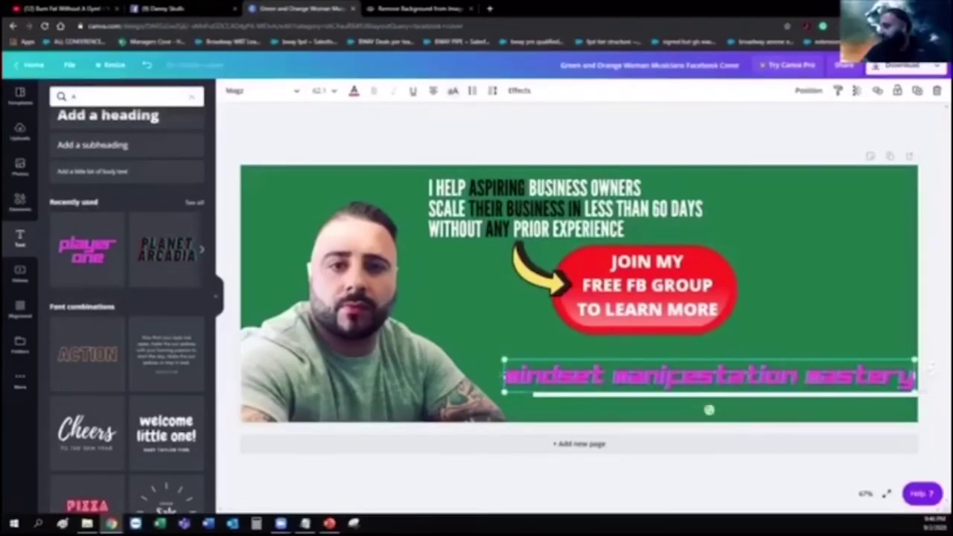
Narrow the pink text's box so it wraps onto two lines, and move it up to sit just above the white line
mouse_move(505, 376)
mouse_down()
mouse_move(532, 377)
mouse_move(511, 379)
mouse_up()
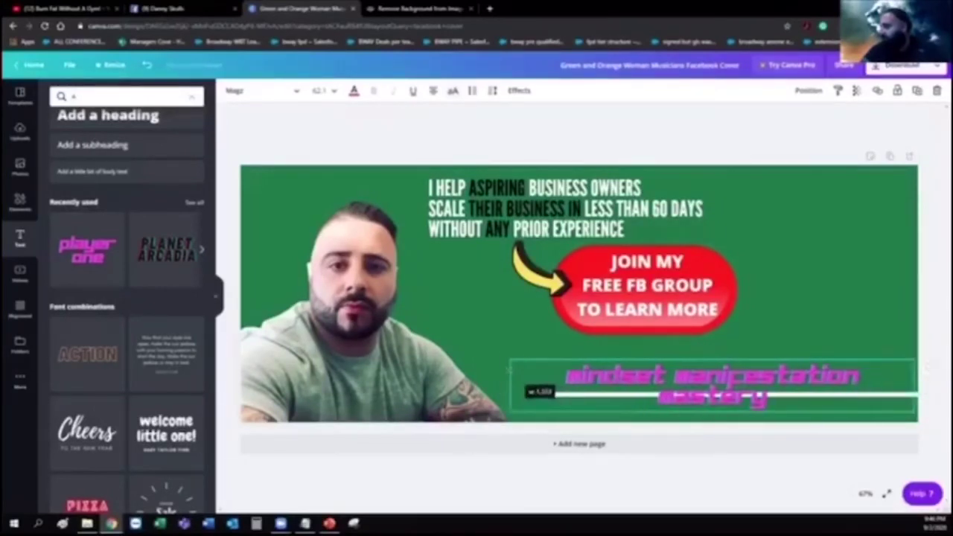
drag(730, 372, 728, 353)
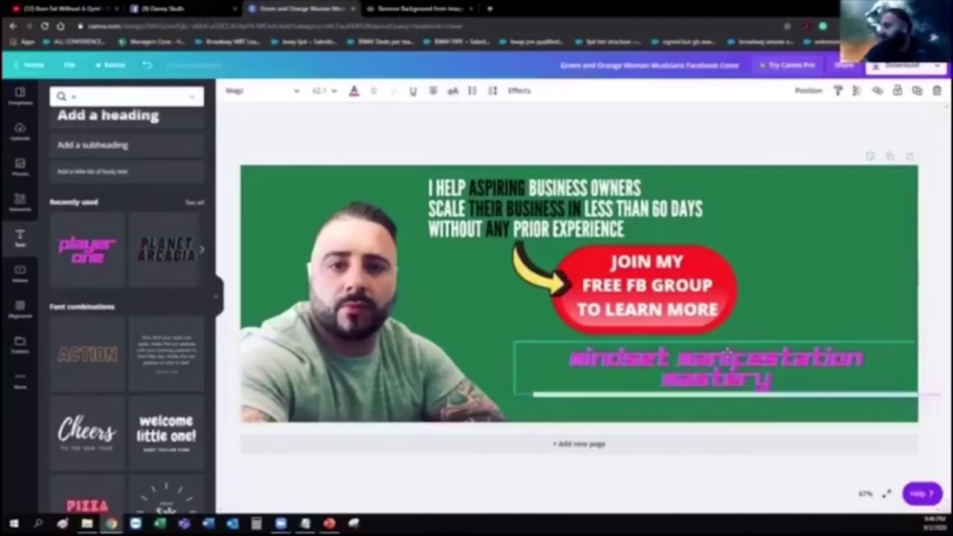
click(845, 268)
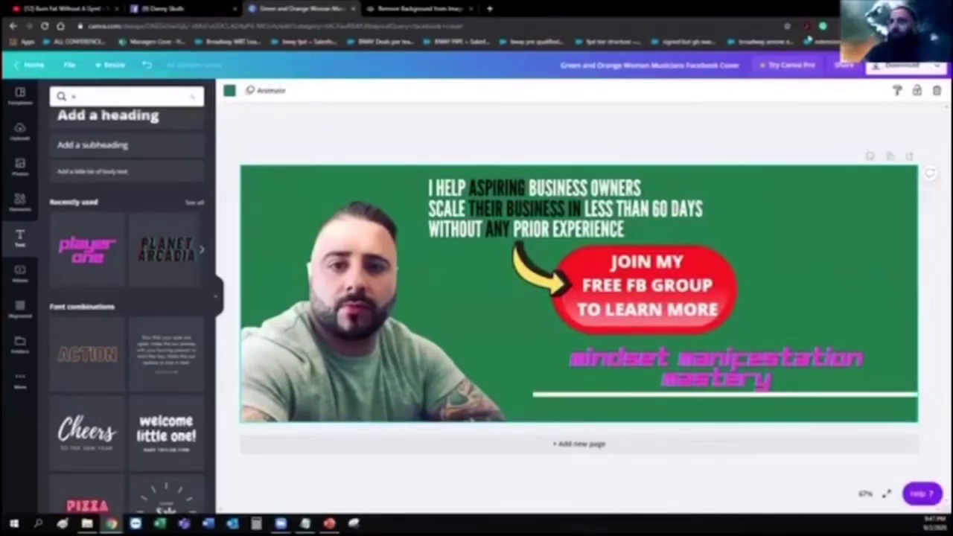
Switch to the Facebook profile, examine the current cover photo's description and group link, and return to the Canva design
click(160, 8)
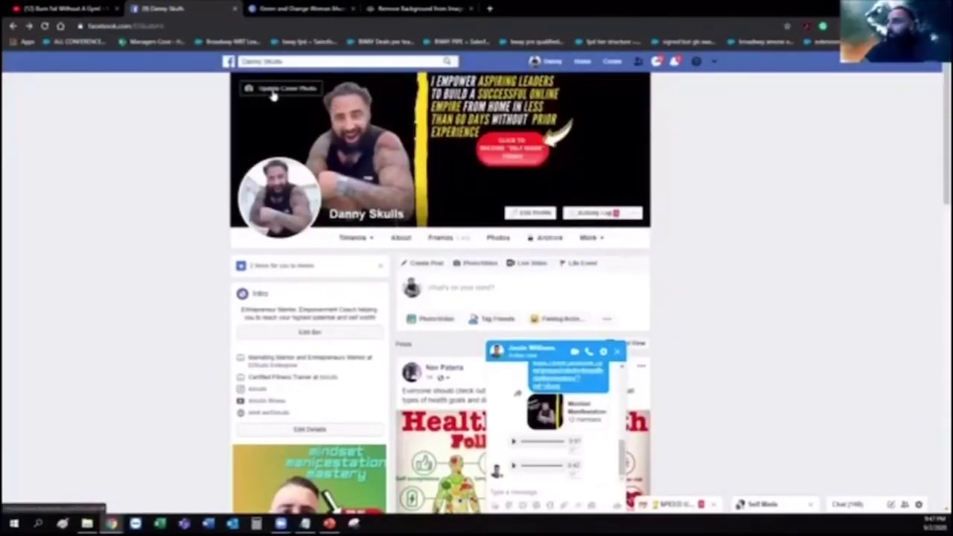
click(632, 138)
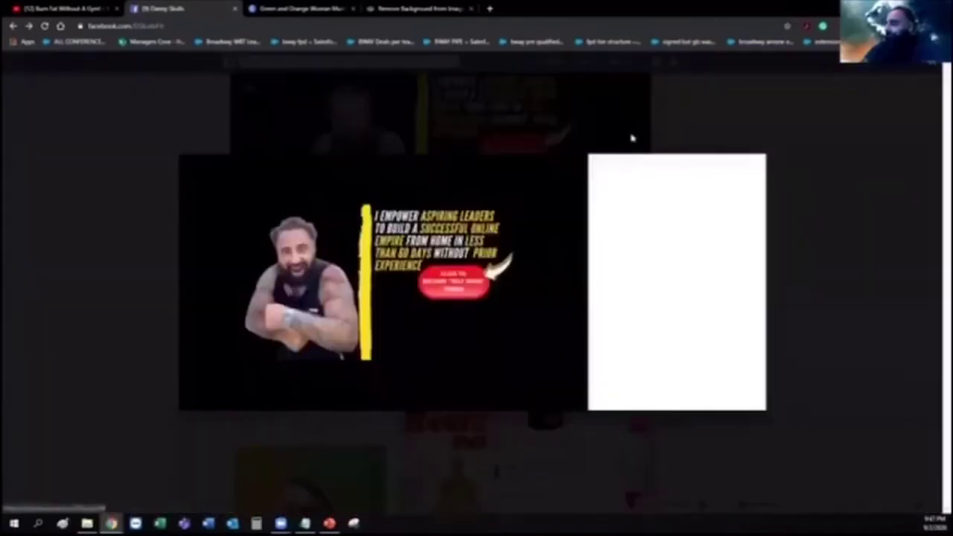
click(754, 171)
click(730, 240)
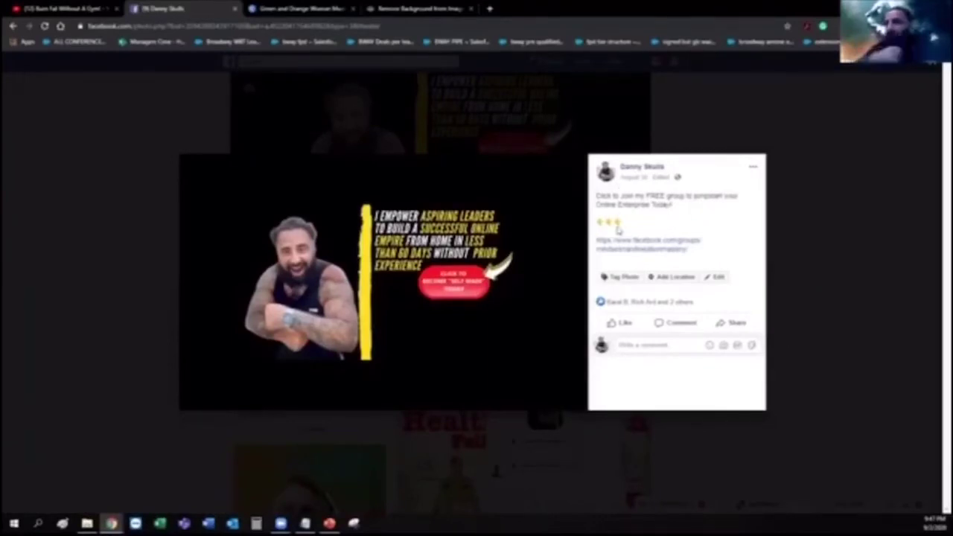
click(716, 126)
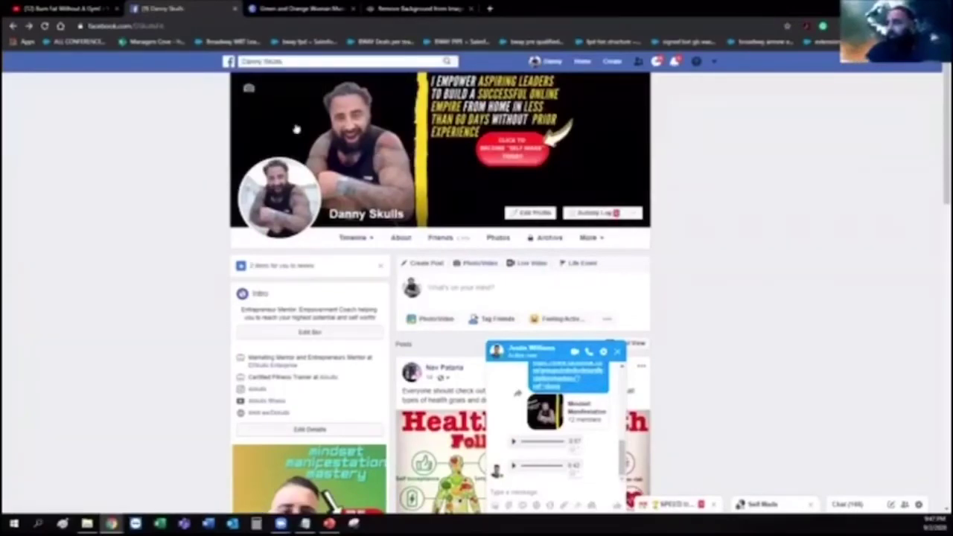
click(320, 9)
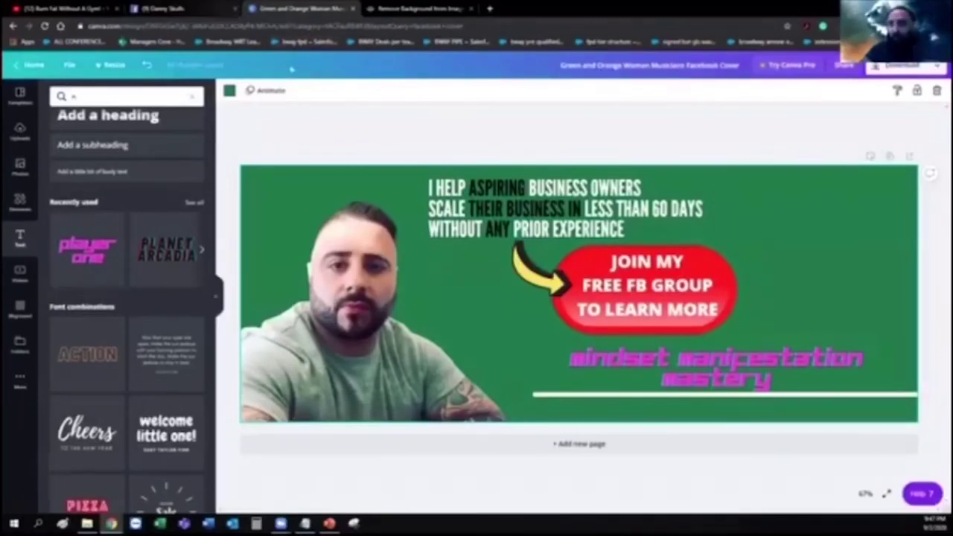
Switch to the Facebook profile, close the open chat, and look through the cover, intro, featured image and timeline posts
click(197, 7)
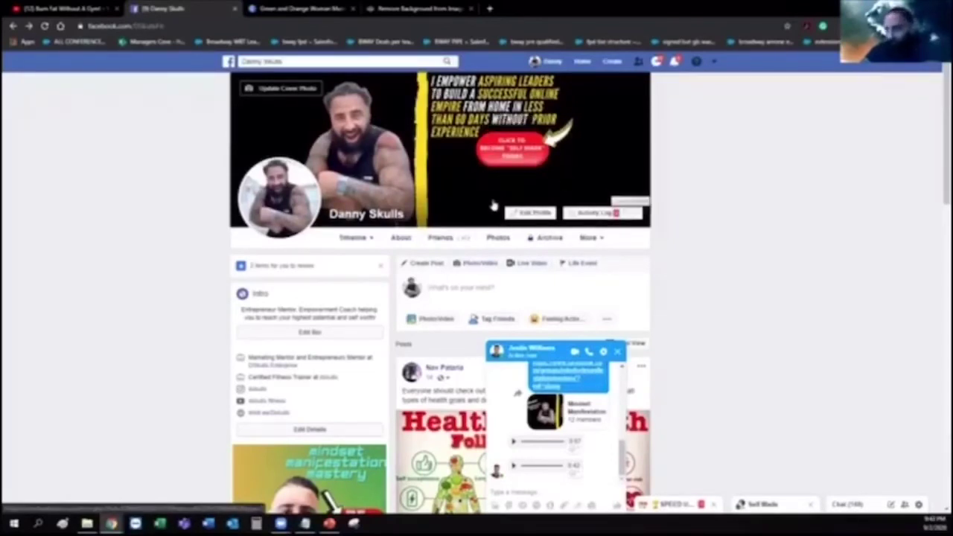
click(619, 351)
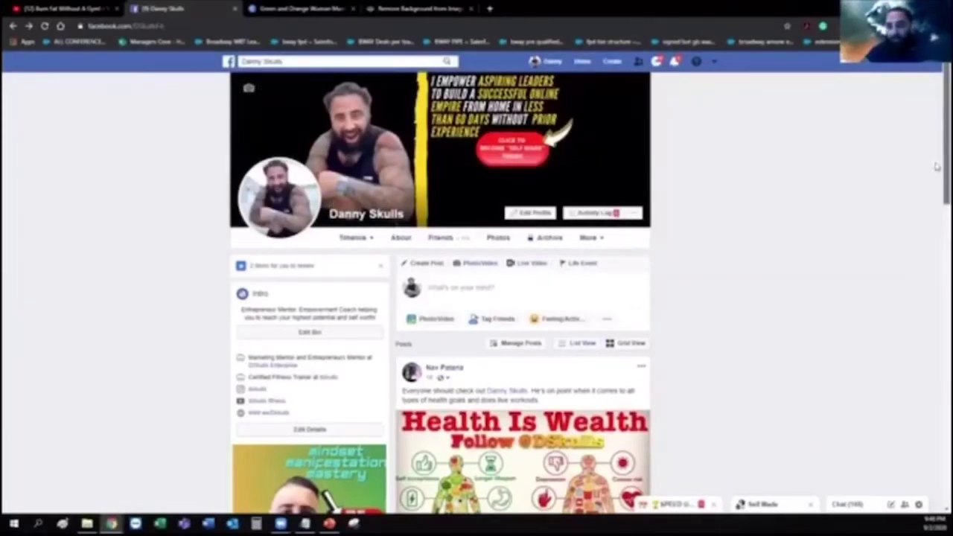
scroll(937, 167, down, 2)
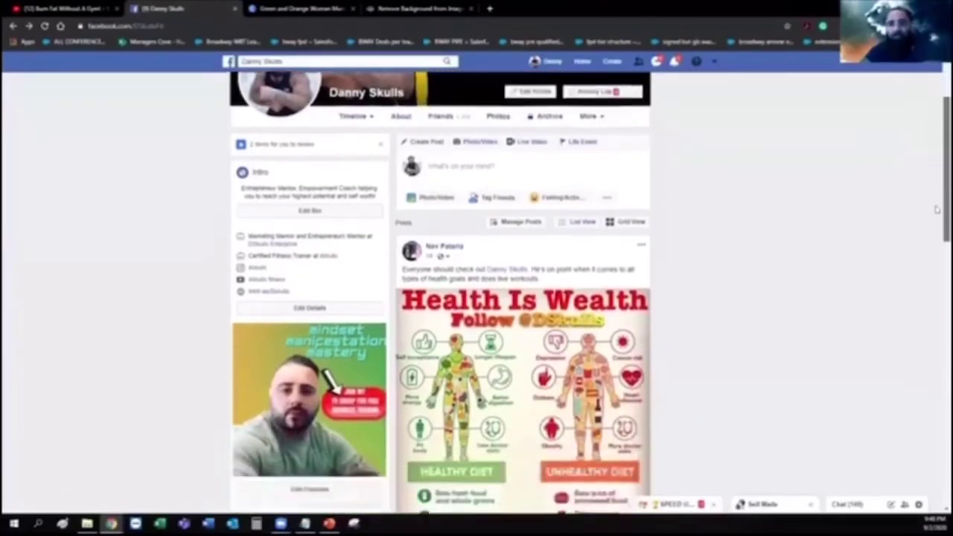
scroll(937, 209, down, 2)
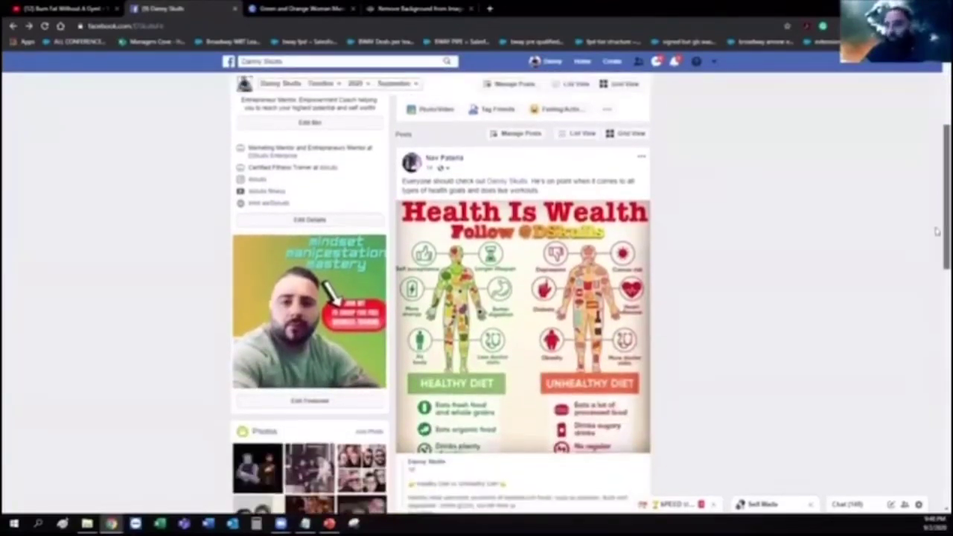
scroll(937, 233, down, 1)
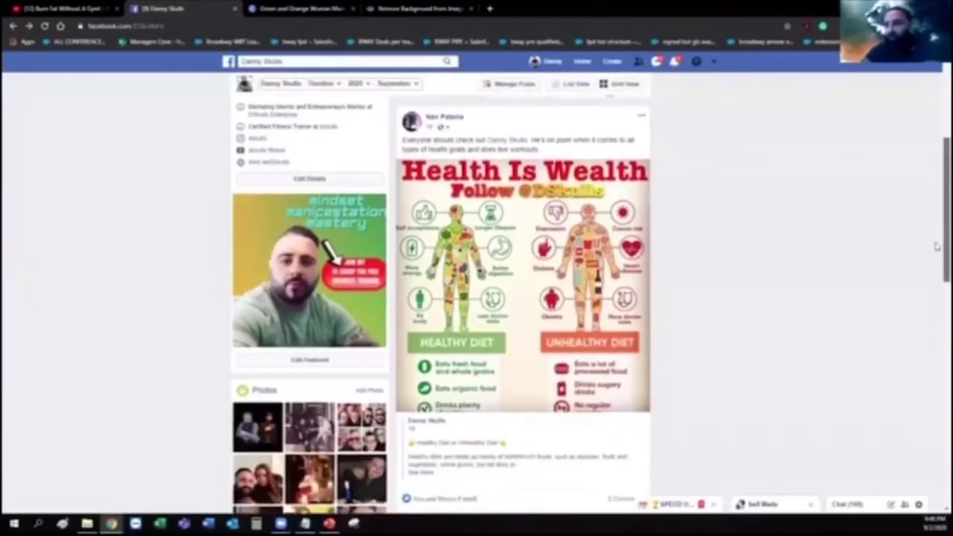
scroll(937, 231, up, 2)
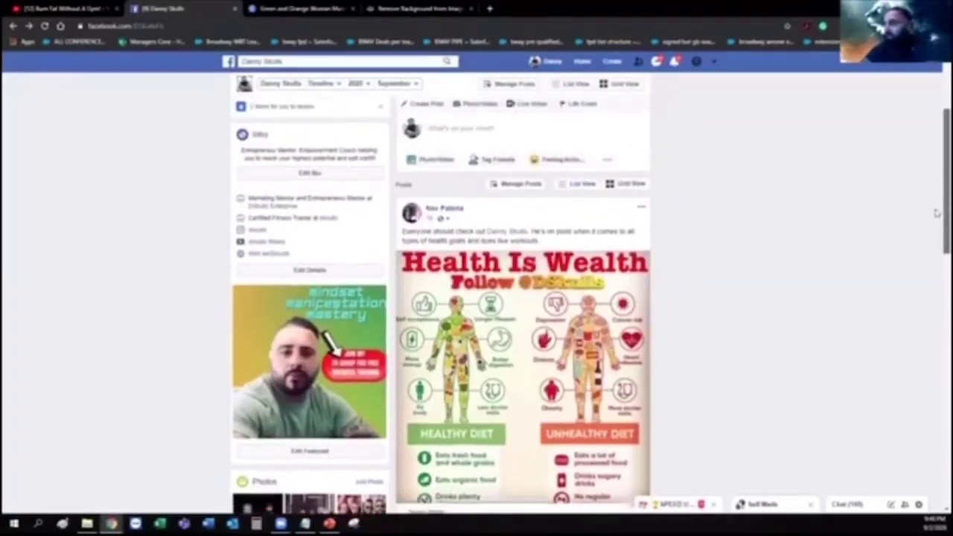
scroll(937, 216, up, 1)
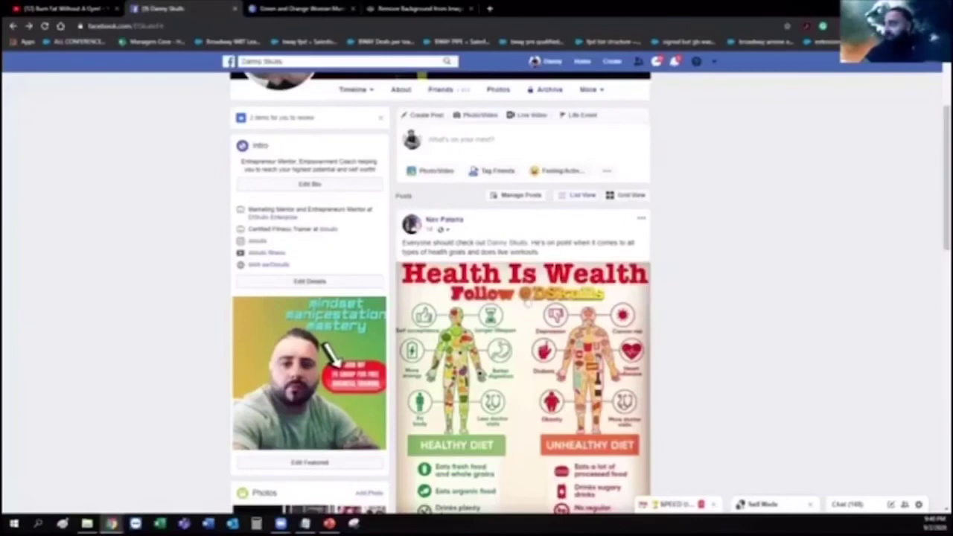
drag(937, 147, 937, 456)
scroll(937, 438, down, 5)
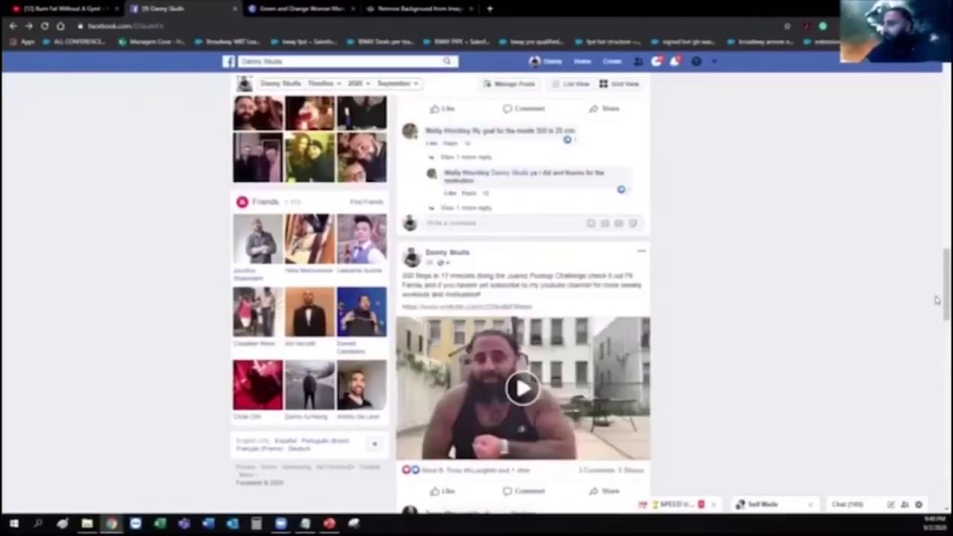
mouse_move(937, 315)
mouse_down()
mouse_move(937, 484)
mouse_move(937, 91)
mouse_up()
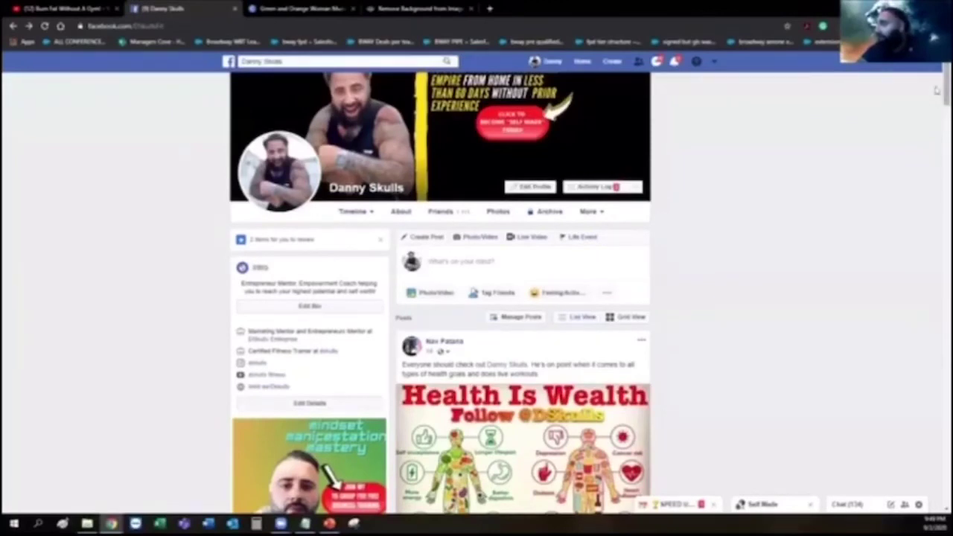
scroll(937, 78, up, 1)
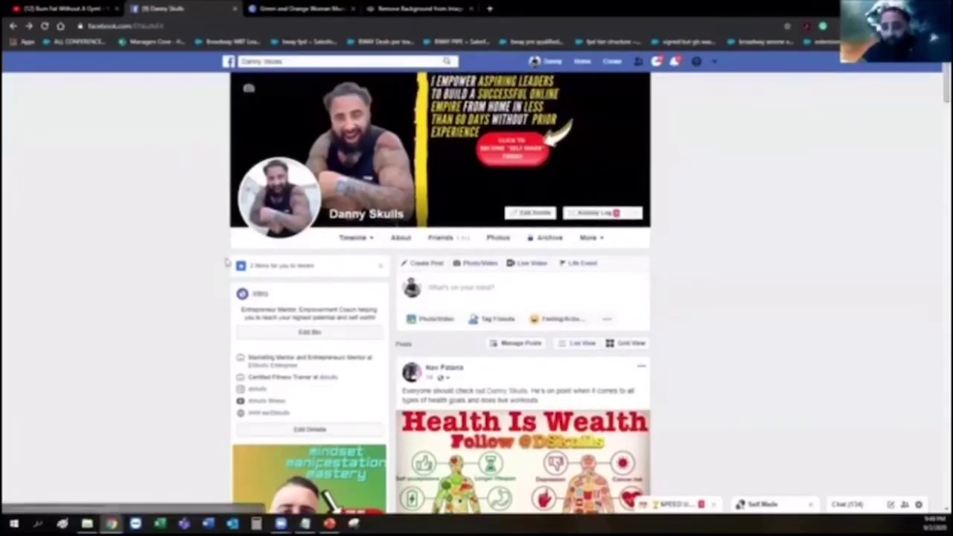